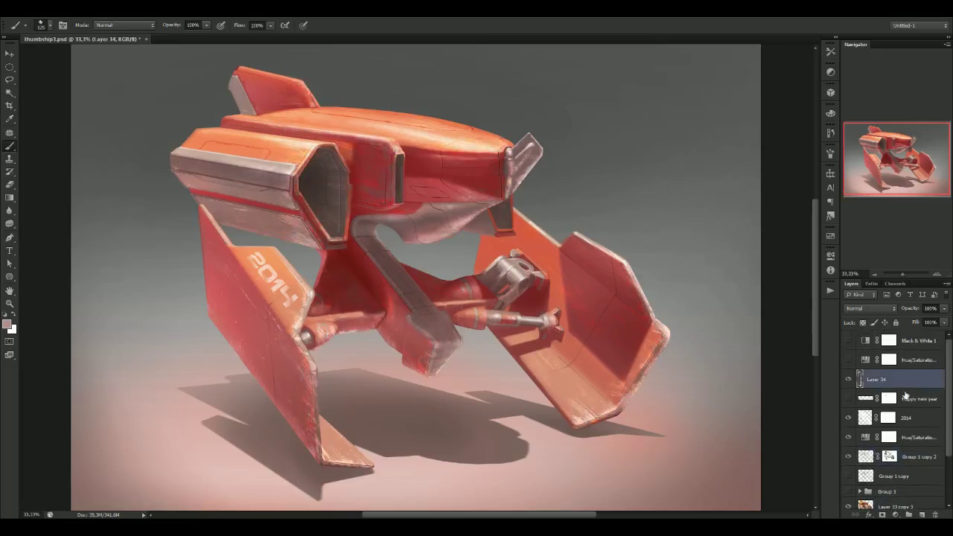
Add a new layer above Layer 34 and mask it to the ship's silhouette
key("ctrl+shift+alt+n")
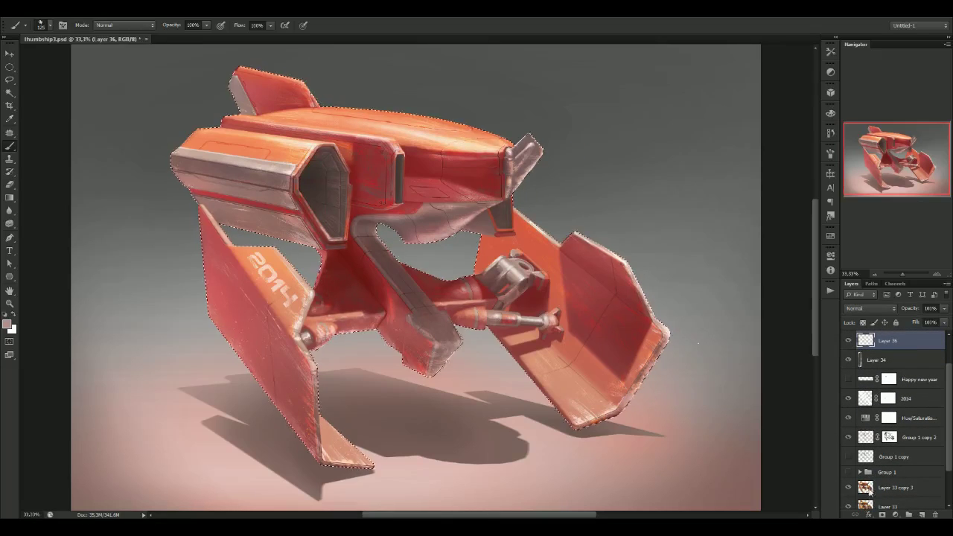
left_click_drag(889, 437, 889, 340)
key("h")
Paint soft gray haze over the ship's rear fin, engine and far leg with a soft round brush
right_click(613, 153)
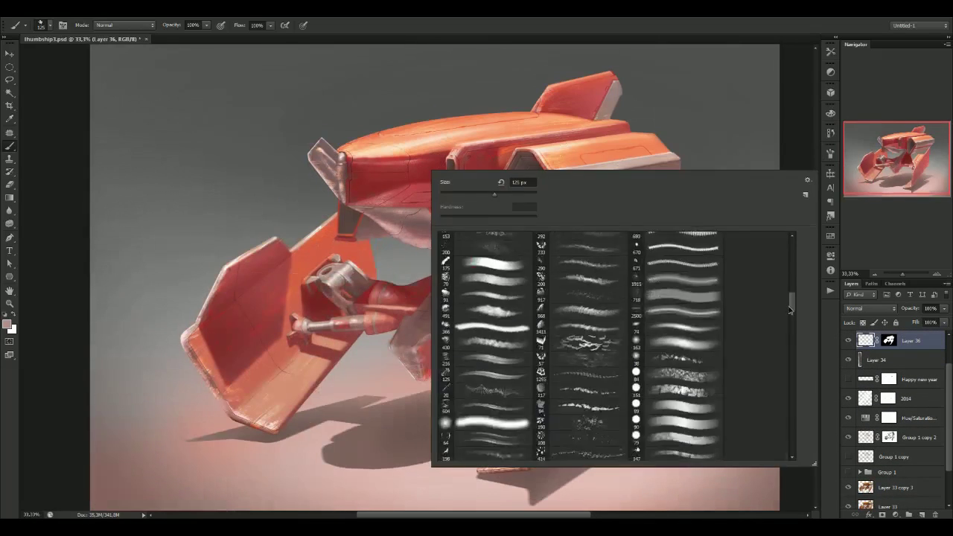
double_click(484, 254)
mouse_move(536, 89)
left_mouse_down()
mouse_move(656, 149)
mouse_move(648, 216)
left_mouse_up()
left_click_drag(328, 239, 239, 268)
left_click_drag(313, 276, 402, 307)
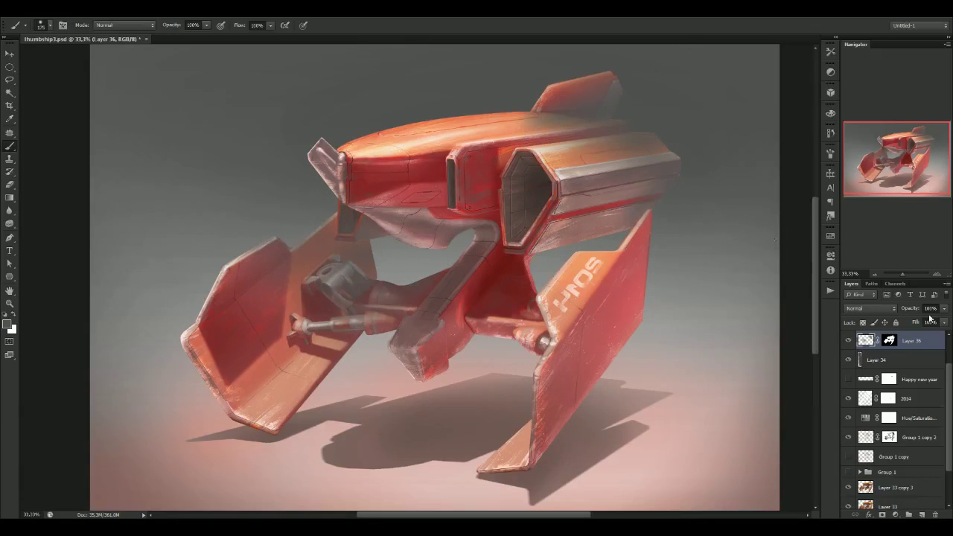
Erase excess haze from Layer 36, lower its opacity to 19% and check the ship in mirrored view
left_click_drag(930, 319, 910, 318)
key("ctrl+shift+h")
key("e")
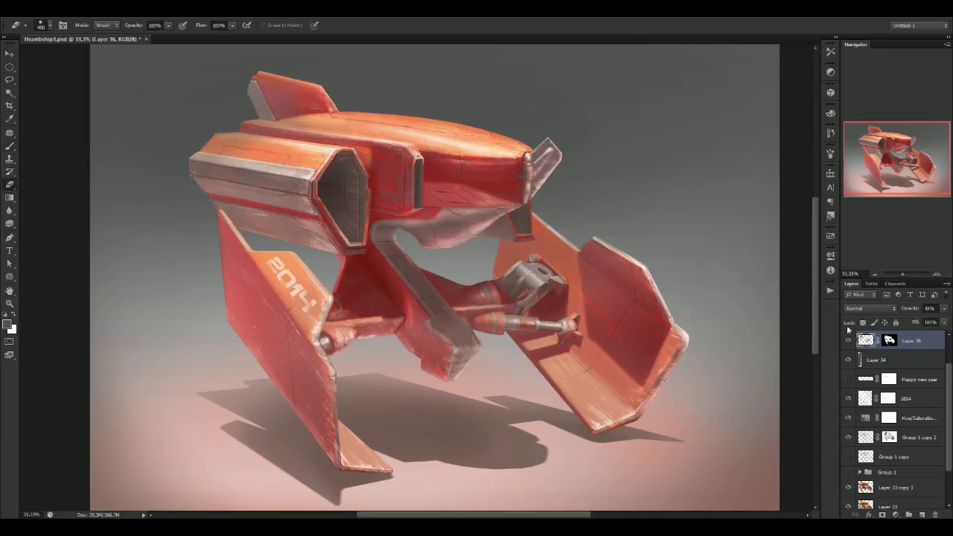
left_click(849, 341)
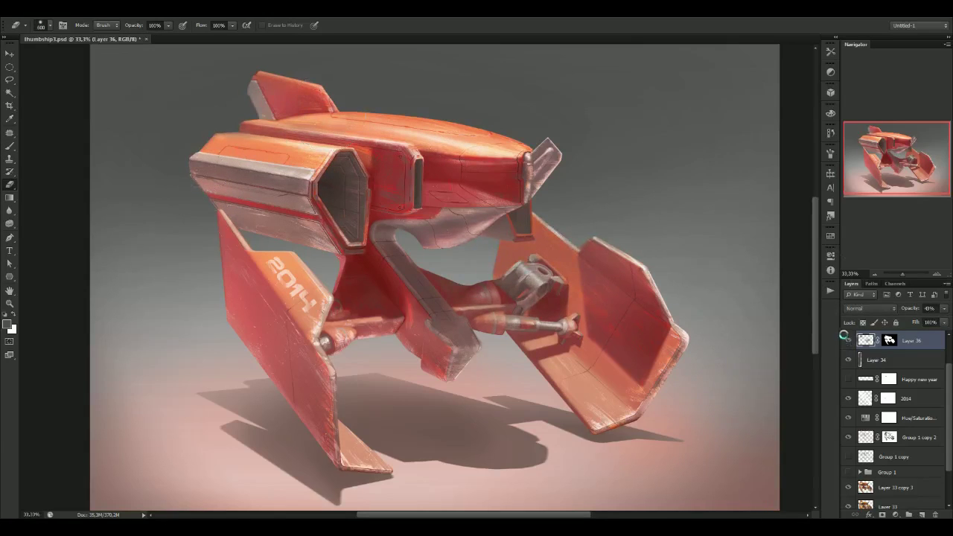
key("ctrl+shift+h")
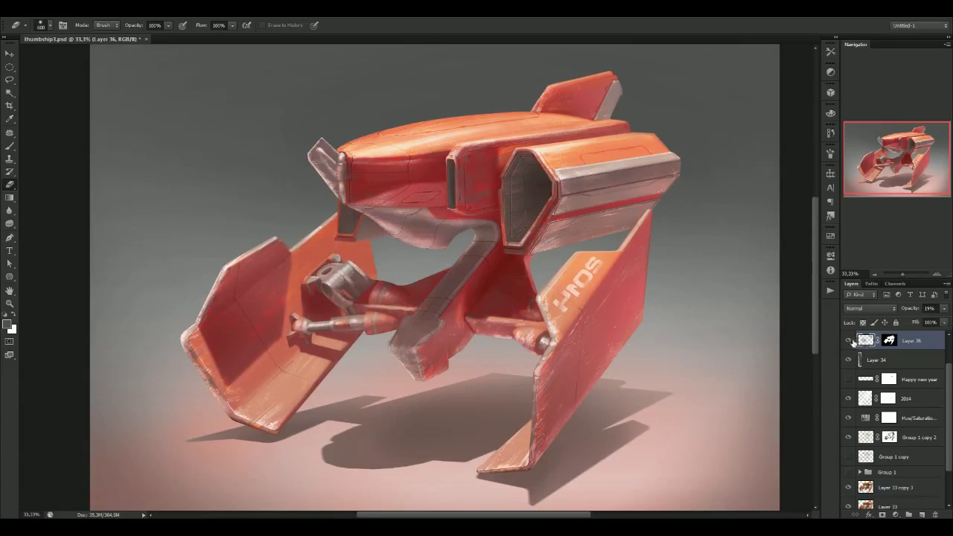
key("ctrl+shift+h")
key("ctrl+minus")
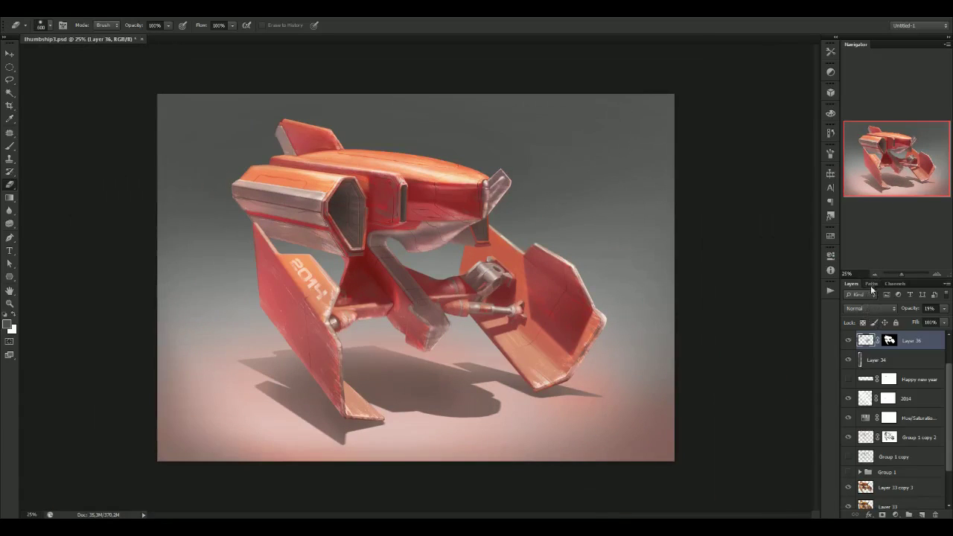
key("ctrl+plus")
Touch up the mask of Group 1 copy 2 with a black brush and check the mirrored view
left_click(889, 438)
key("b")
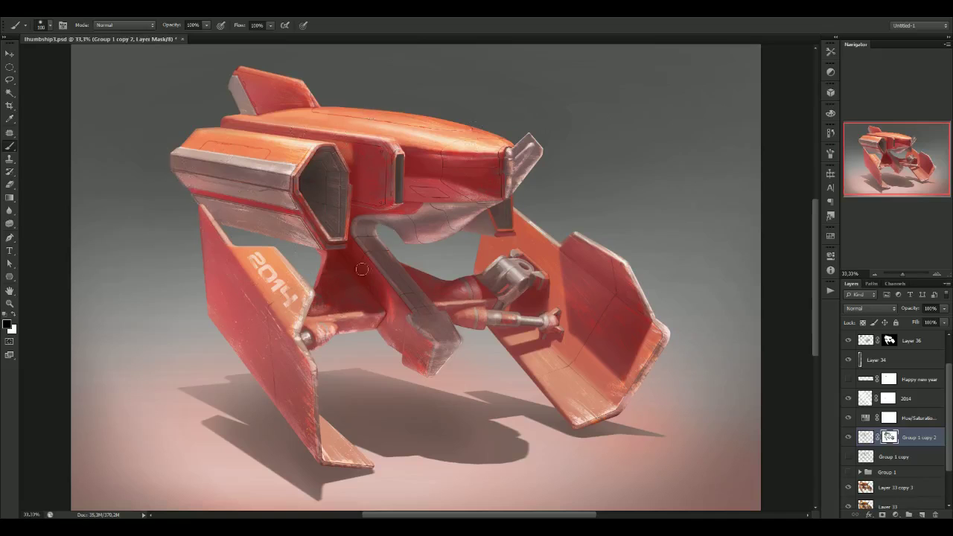
key("ctrl+shift+h")
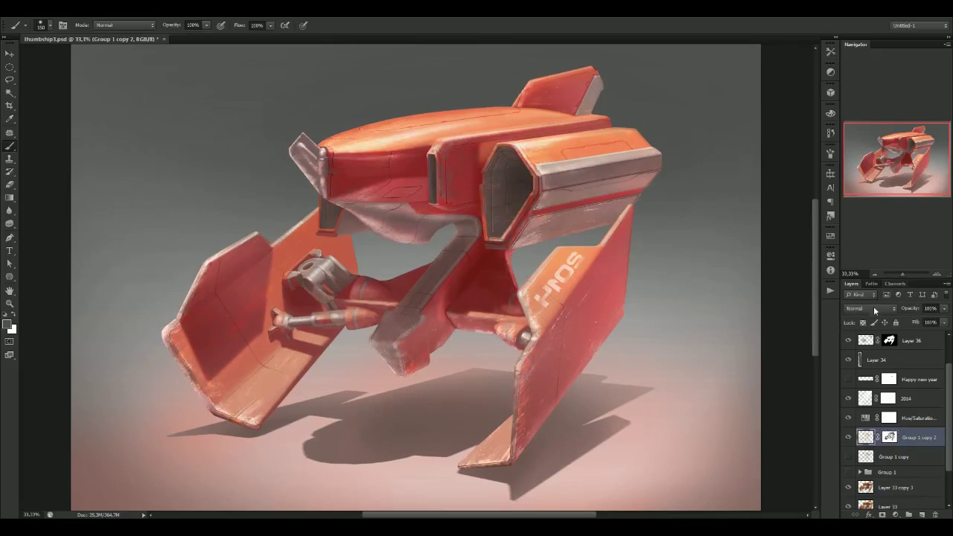
Compare the ship with individual layers hidden and shown, and delete the Happy new year lettering layer
scroll(850, 388, "up", 2)
left_click(849, 361)
left_click(849, 360)
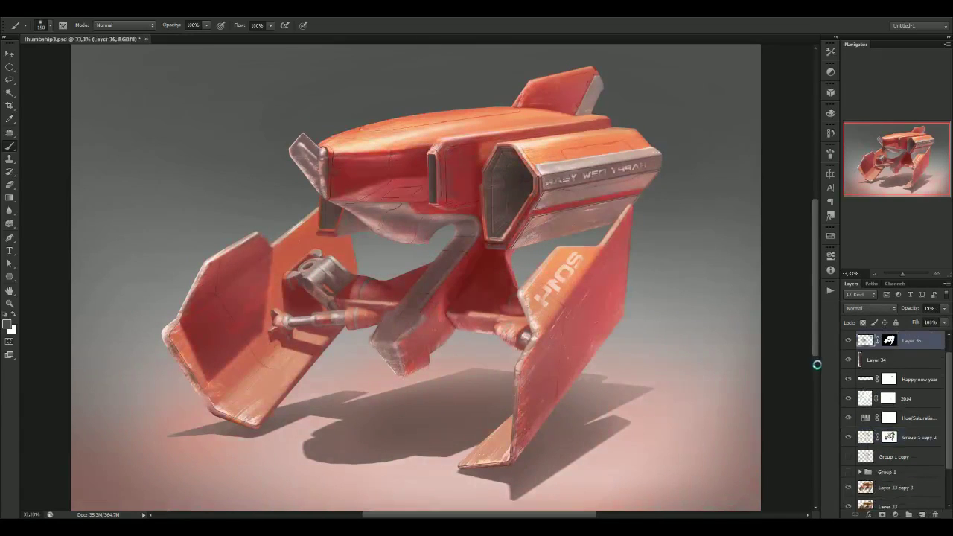
key("ctrl+shift+h")
right_click(850, 381)
left_click(826, 181)
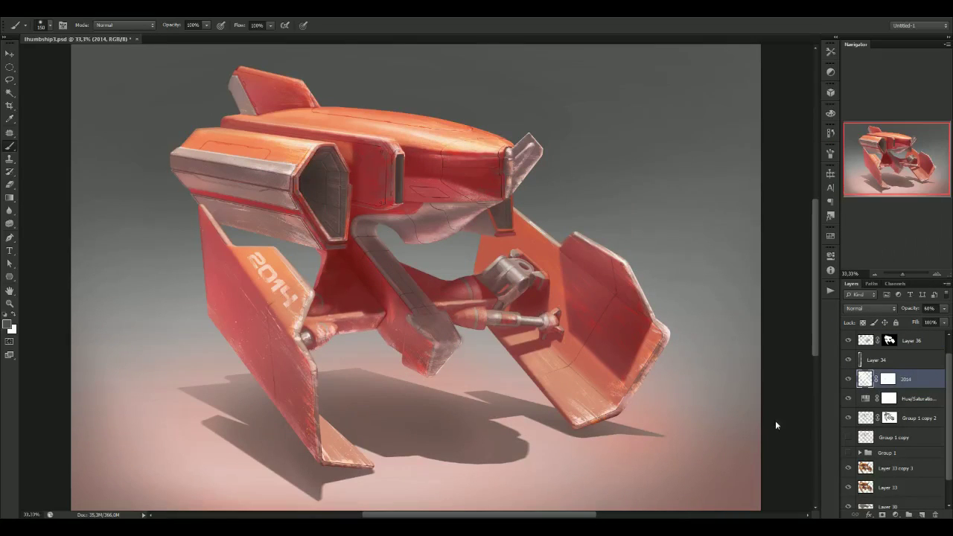
left_click(848, 419)
left_click(848, 421)
Create a gray layer above Black & White 1 and add Gaussian color noise to it
key("alt+shift+ctrl+b")
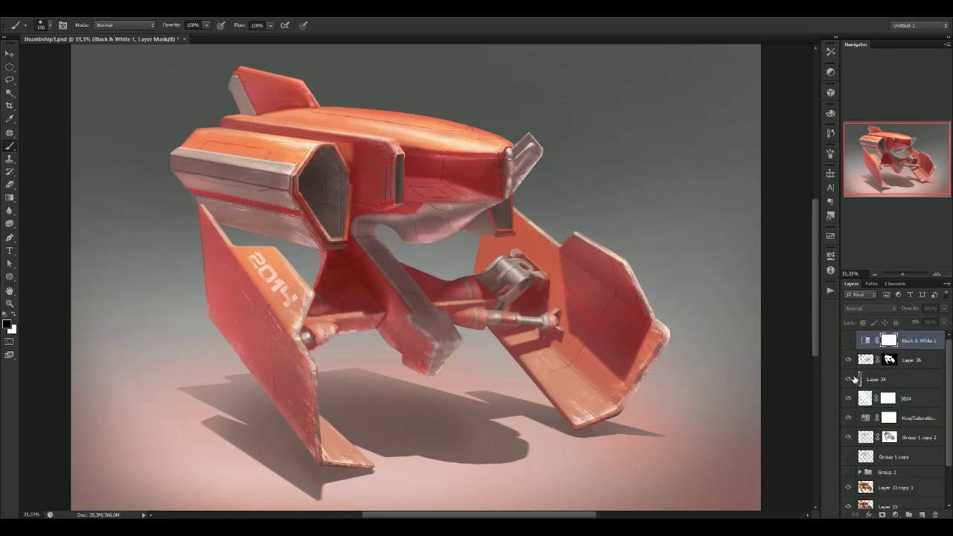
key("F2")
left_click_drag(424, 256, 445, 256)
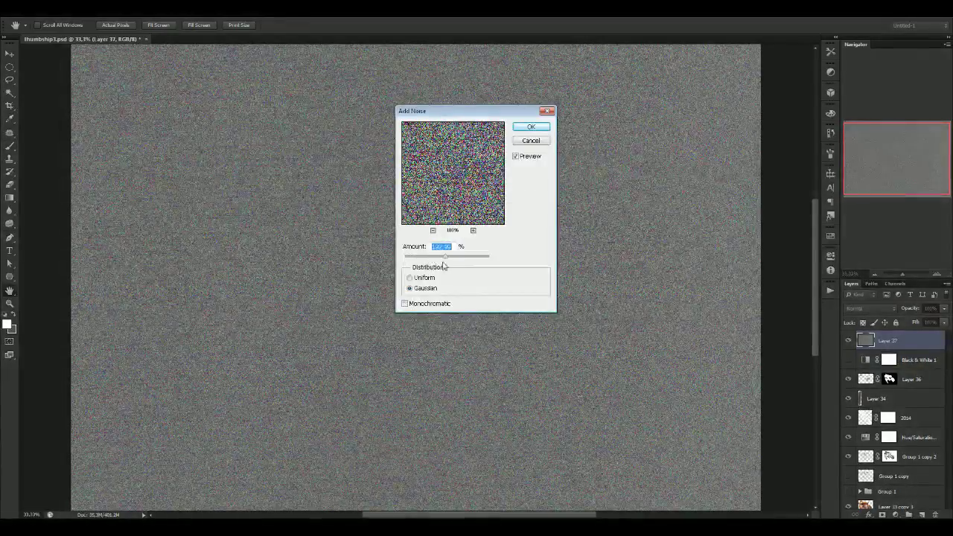
key("Return")
left_click(298, 126)
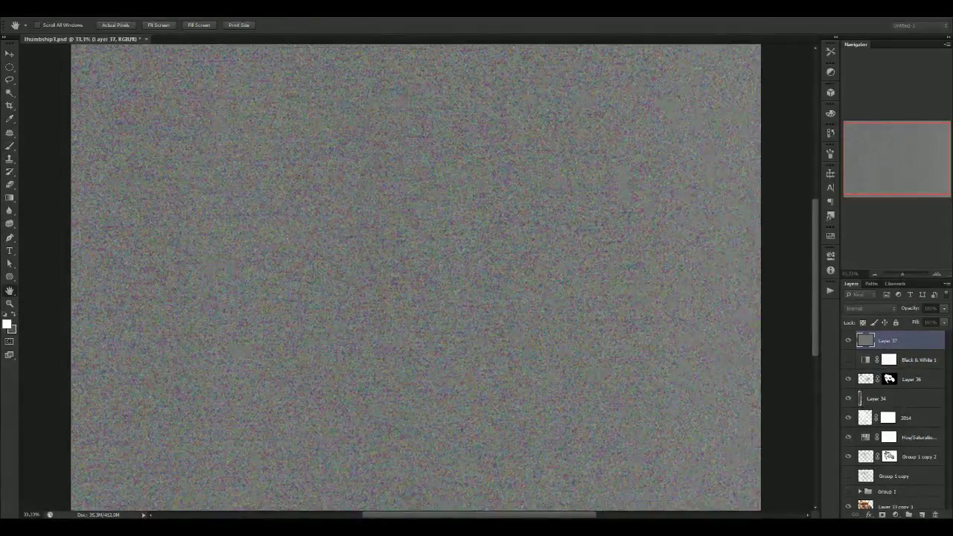
Blend the noise layer over the artwork in Overlay mode at 4% opacity
left_click(870, 309)
left_click(857, 166)
left_click(945, 309)
left_click_drag(943, 323, 897, 322)
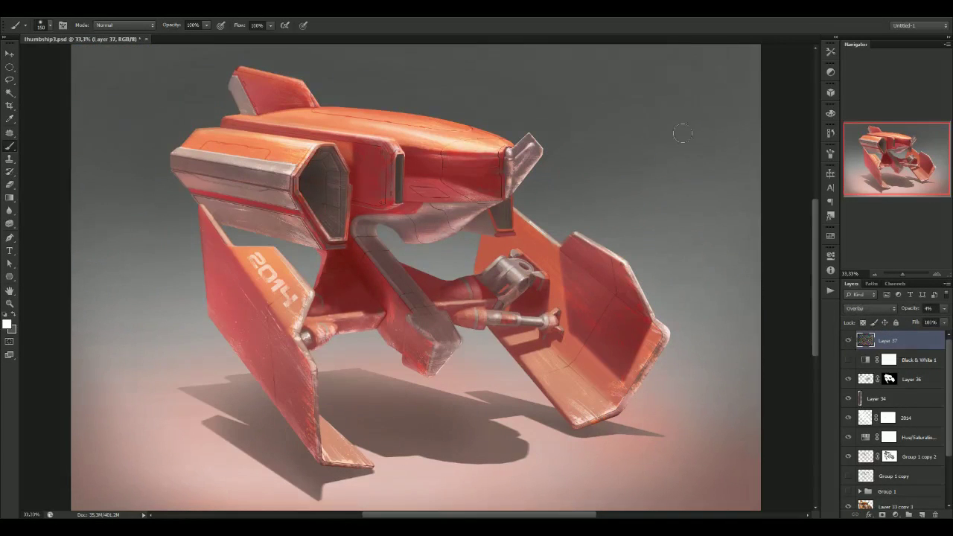
Merge the visible artwork into a new top layer and apply a High Pass filter with a 2.7 pixel radius
left_click(875, 275)
key("ctrl+shift+alt+e")
left_click(159, 9)
left_click(298, 195)
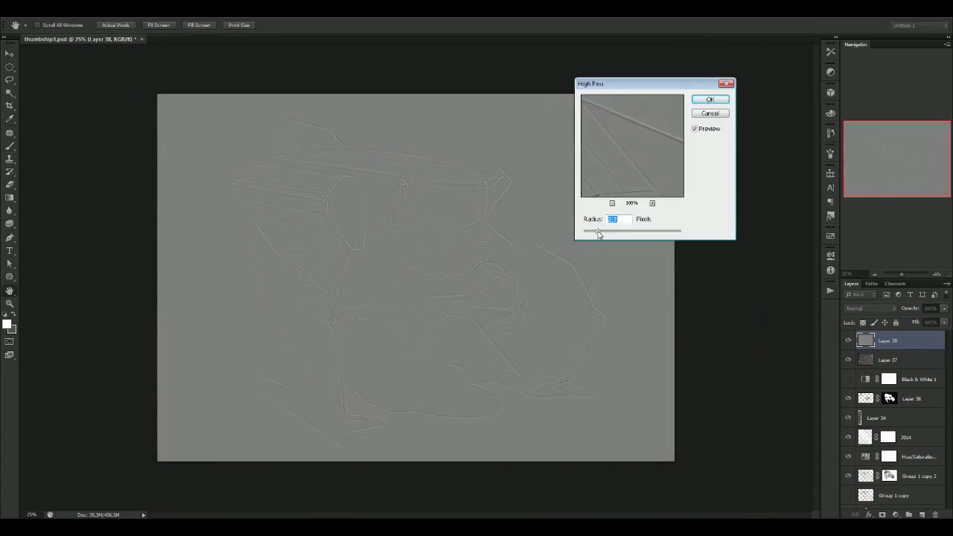
left_click(713, 98)
Set the High Pass layer's blend mode to Overlay and compare the sharpened ship detail up close
left_click(870, 309)
left_click(856, 167)
left_click(937, 275)
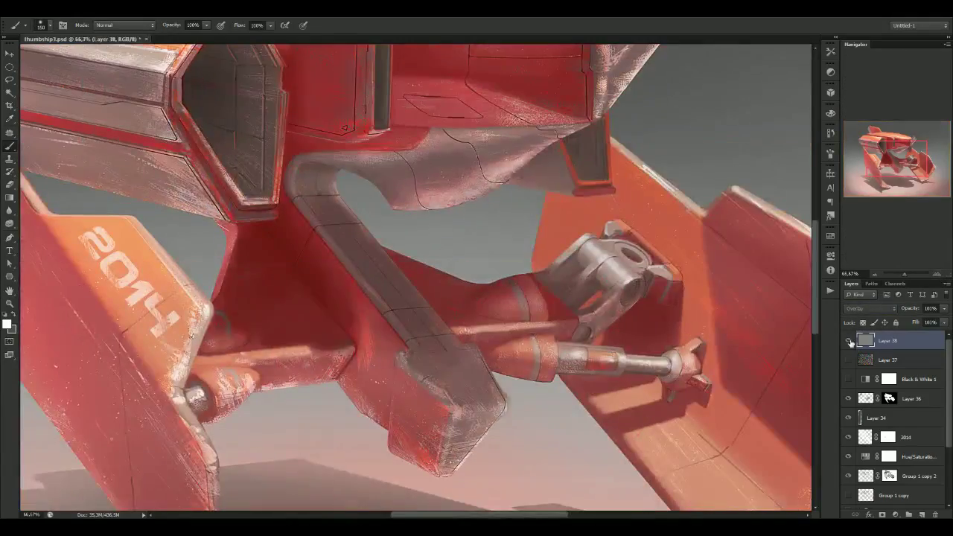
left_click_drag(903, 173, 885, 160)
left_click(874, 275)
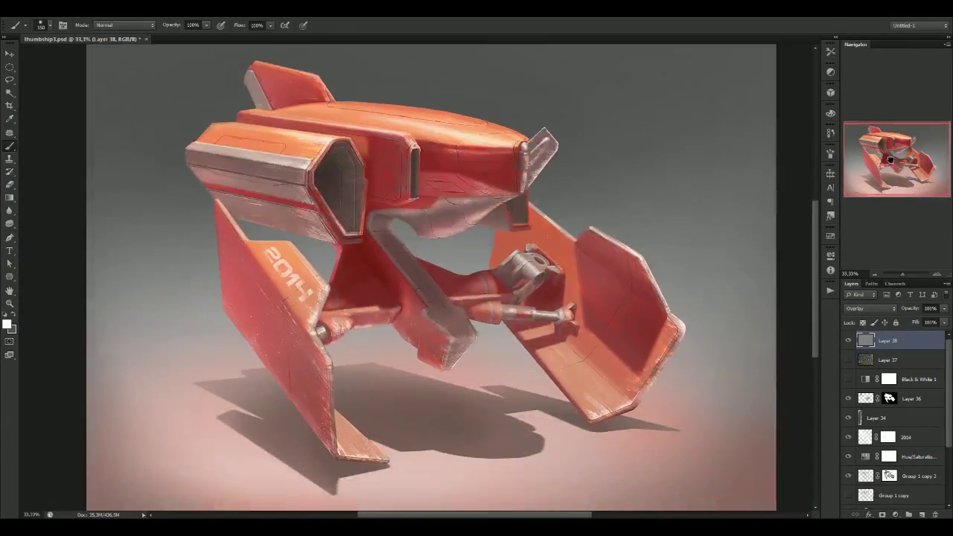
Add a new layer above the sharpening layer, paint fine light specks on the ship's lower strut, and check the mirrored view
left_click(937, 274)
key("ctrl+shift+n")
key("Return")
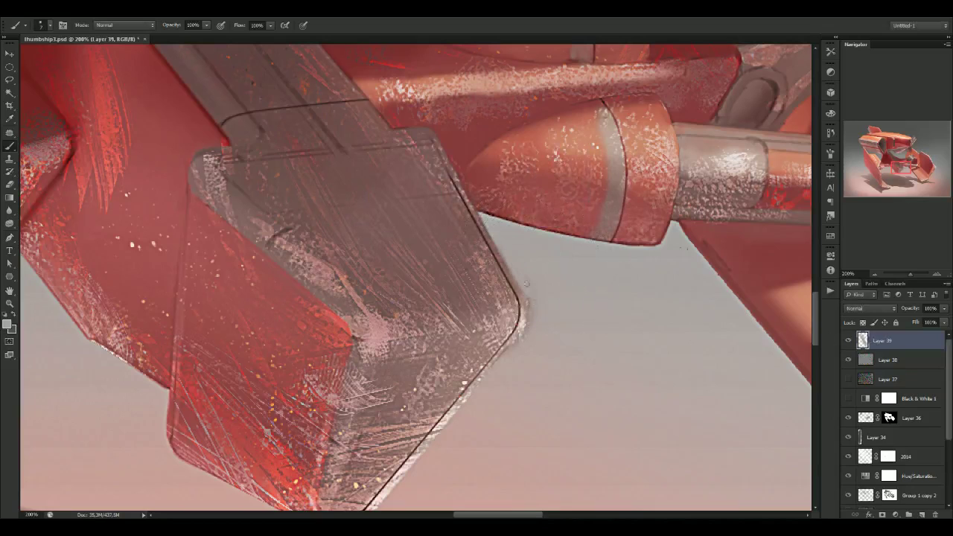
key("ctrl+minus")
key("ctrl+minus")
key("ctrl+minus")
key("ctrl+minus")
key("ctrl+minus")
key("h")
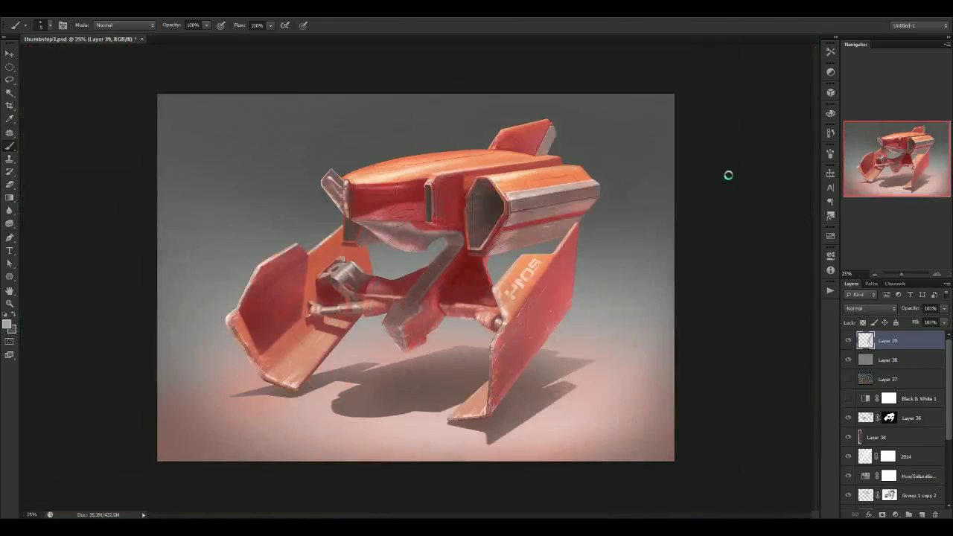
key("h")
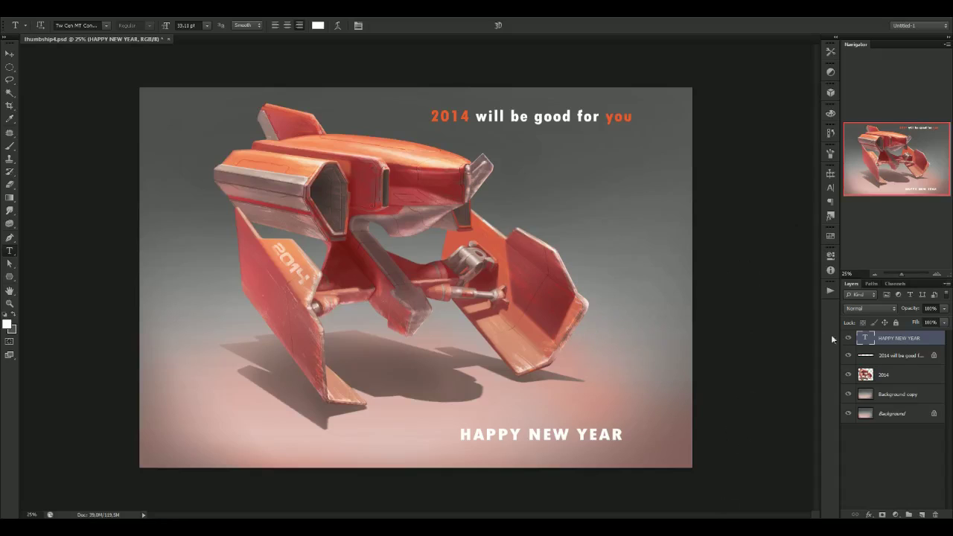
Move the HAPPY NEW YEAR text slightly up and to the right
key("ctrl+Up")
key("ctrl+Up")
key("ctrl+Up")
key("ctrl+Up")
key("ctrl+Up")
key("ctrl+Right")
key("ctrl+Right")
key("ctrl+Right")
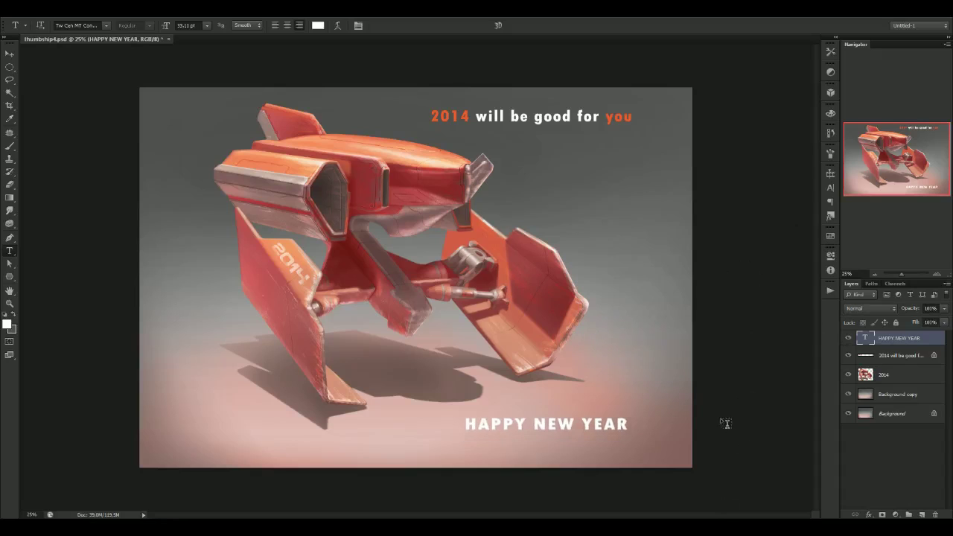
Recolor the HAPPY NEW YEAR text in the same orange as the top line's accent words
left_click(318, 25)
left_click(716, 251)
left_click(847, 240)
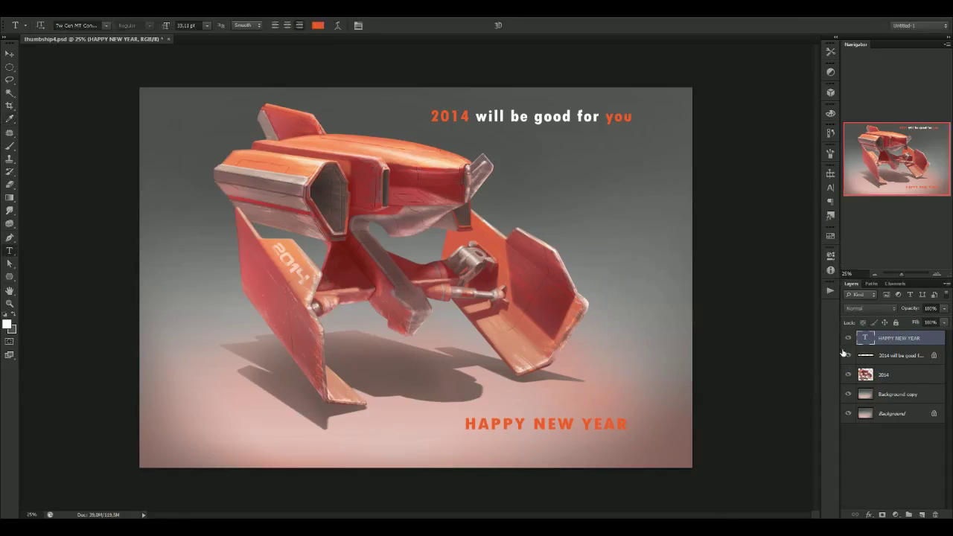
Recolor only the word HAPPY in white
left_click_drag(464, 425, 527, 425)
left_click(318, 26)
left_click(616, 243)
left_click(846, 239)
key("ctrl+Return")
Scale HAPPY NEW YEAR to about 106%, move it toward the canvas's lower-right corner, and shift the top line right
key("ctrl+t")
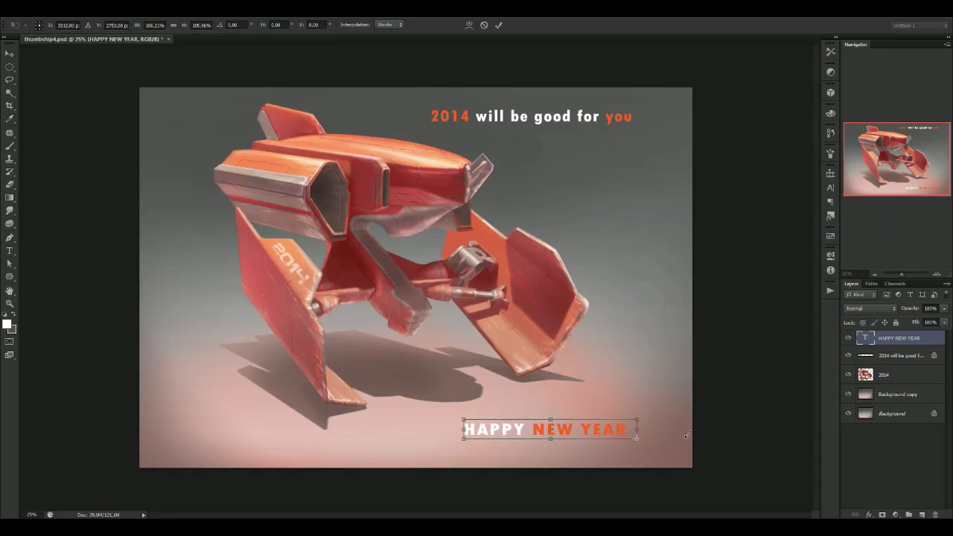
key("Return")
key("ctrl+Right")
key("ctrl+Right")
key("ctrl+Down")
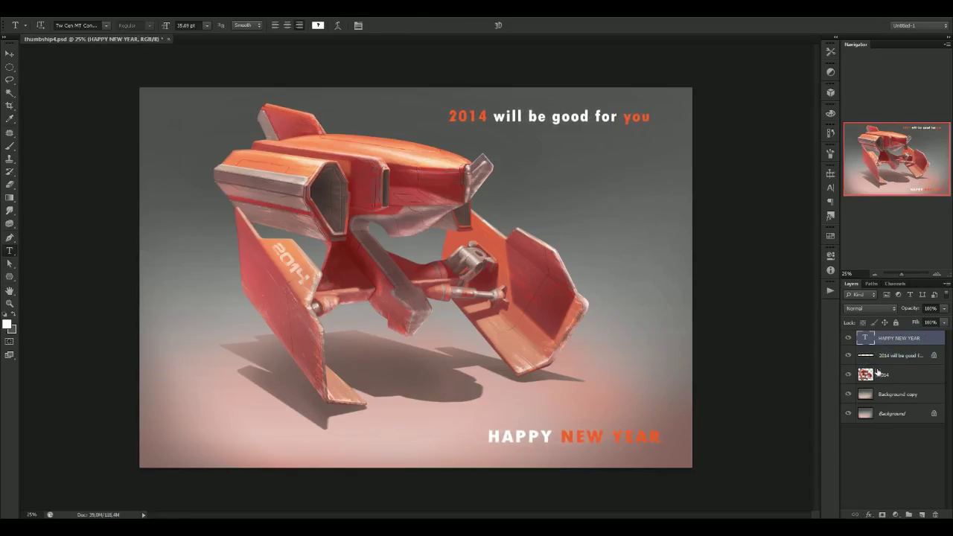
Add a black outside stroke to the HAPPY NEW YEAR text
double_click(878, 373)
left_click_drag(745, 193, 733, 161)
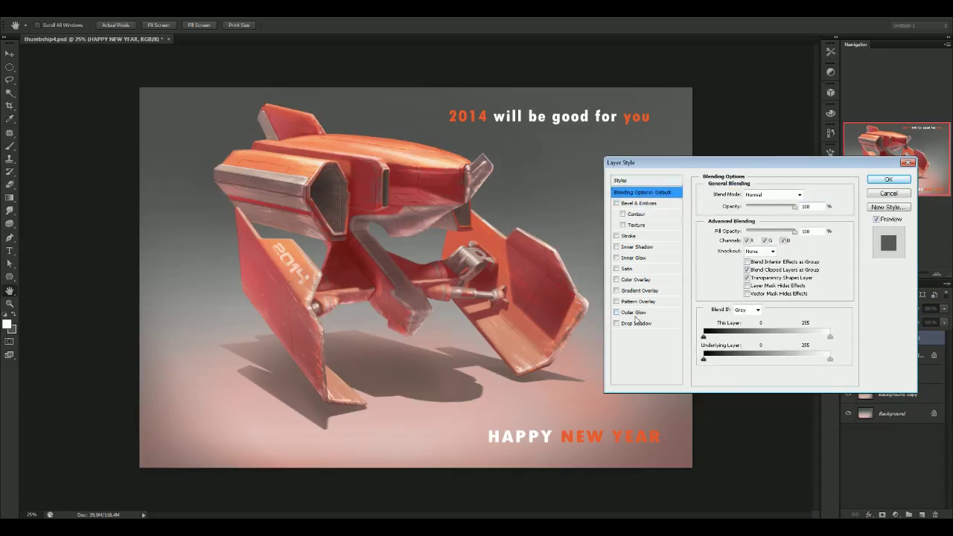
left_click(629, 235)
left_click(889, 180)
Add a black outside stroke to the "2014 will be good for you" line
double_click(905, 374)
left_click(629, 235)
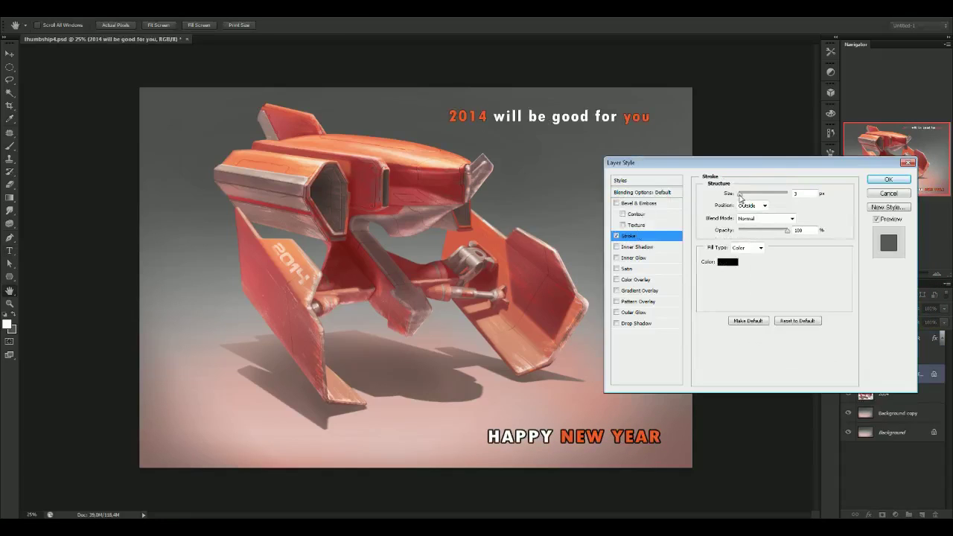
left_click(889, 180)
double_click(916, 412)
left_click(888, 193)
key("t")
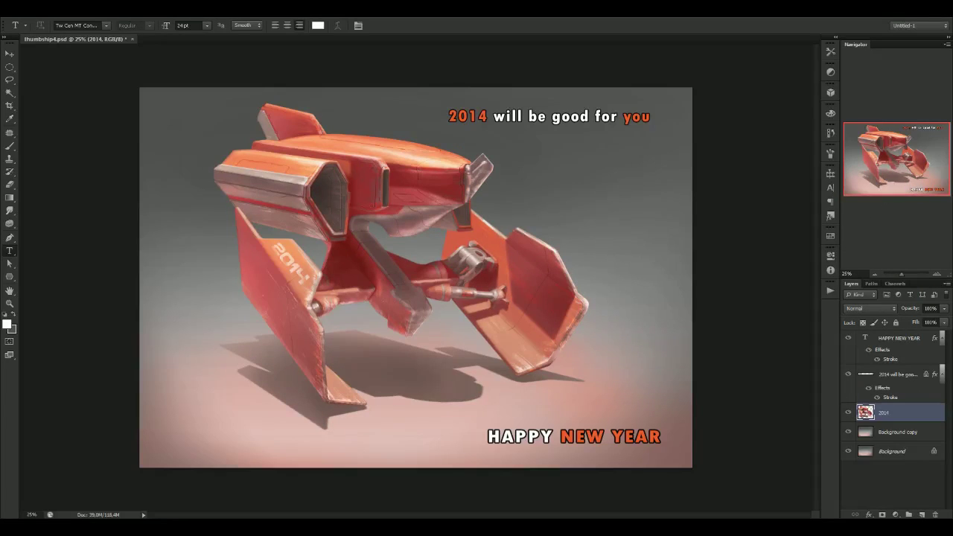
Review the stroke settings and color of HAPPY NEW YEAR and compare the card with and without that text
left_click(873, 338)
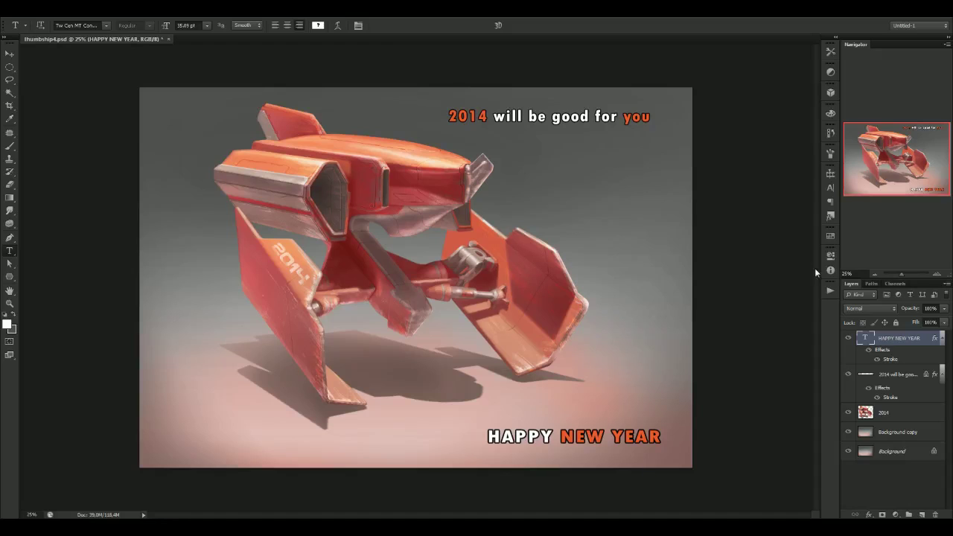
double_click(891, 359)
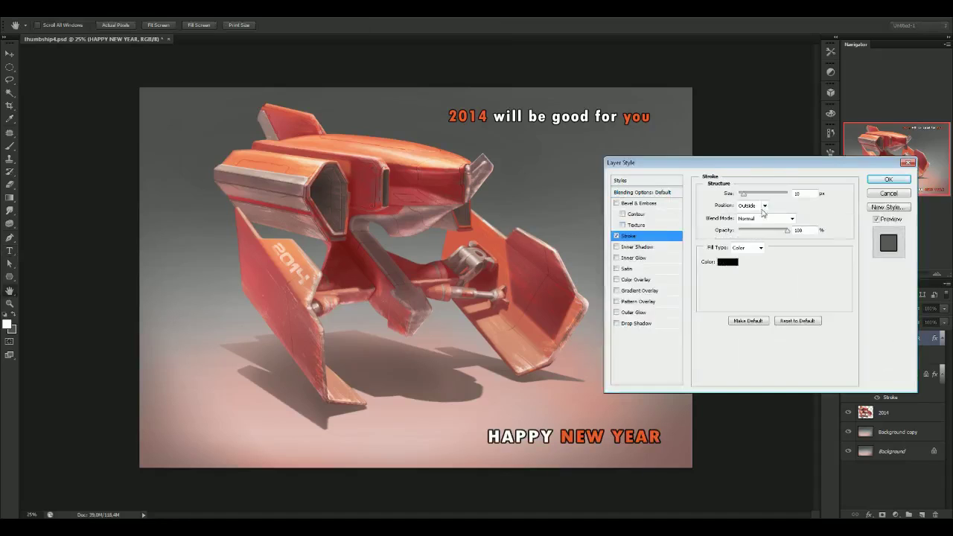
left_click(724, 264)
key("Return")
key("Return")
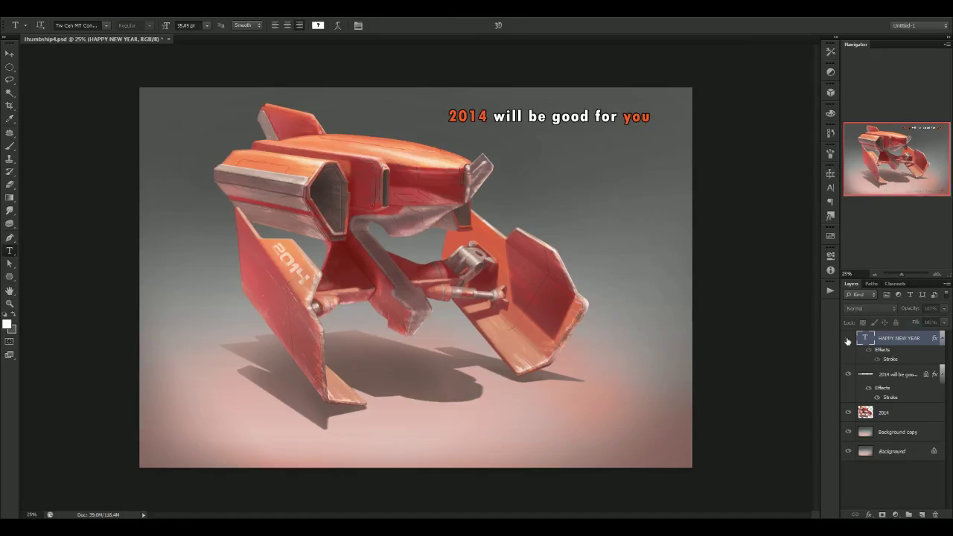
left_click(848, 339)
left_click(850, 339)
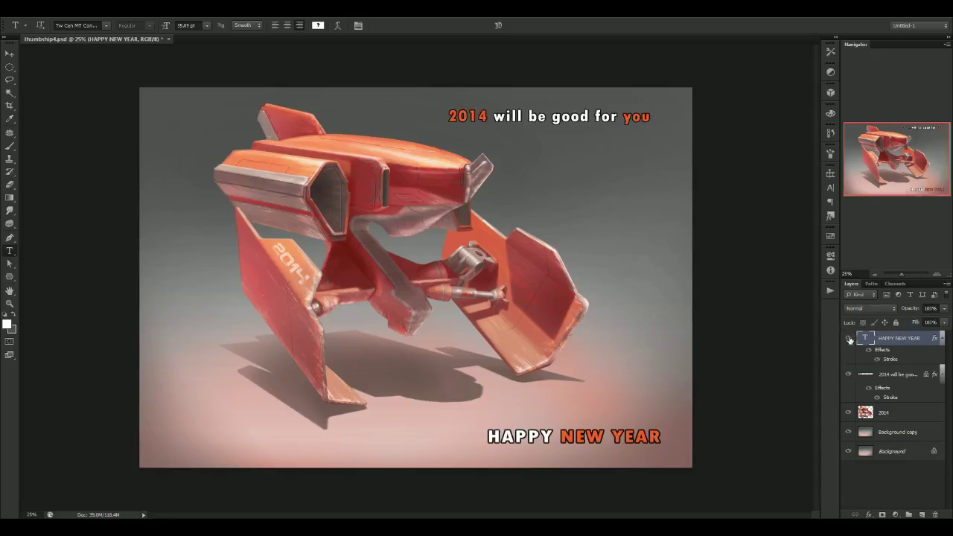
Nudge the "2014 will be good for you" line slightly right and down
key("alt+bracketleft")
key("ctrl+shift+Right")
key("ctrl+shift+Right")
key("ctrl+shift+Right")
key("ctrl+shift+Down")
key("ctrl+shift+Down")
Nudge the HAPPY NEW YEAR text slightly up and to the left
key("alt+bracketright")
key("ctrl+shift+Up")
key("ctrl+shift+Up")
key("ctrl+shift+Up")
key("ctrl+shift+Up")
key("ctrl+shift+Up")
key("ctrl+shift+Left")
key("ctrl+shift+Left")
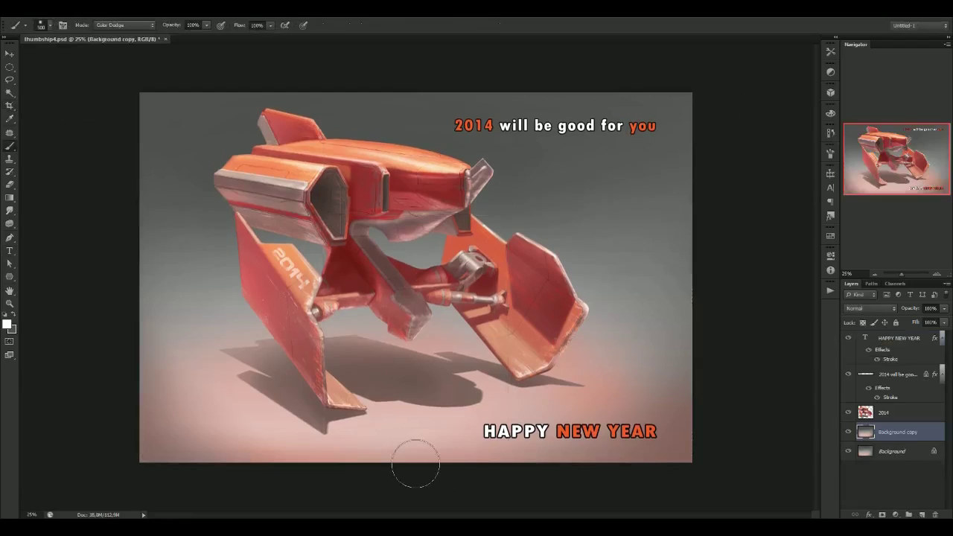
Shift the ship slightly left and down, and add a white "2014" text on a layer beneath it
left_click(887, 412)
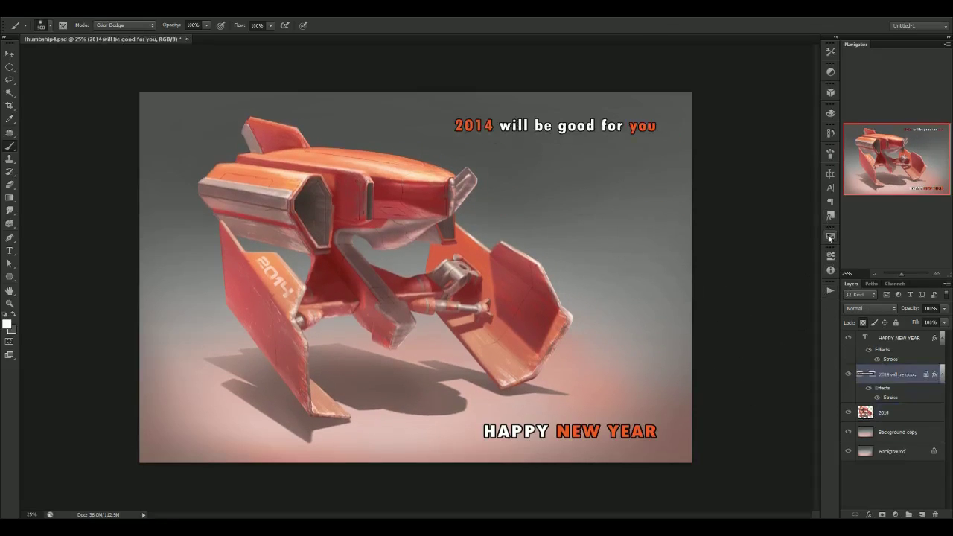
left_click(172, 217)
type("2014")
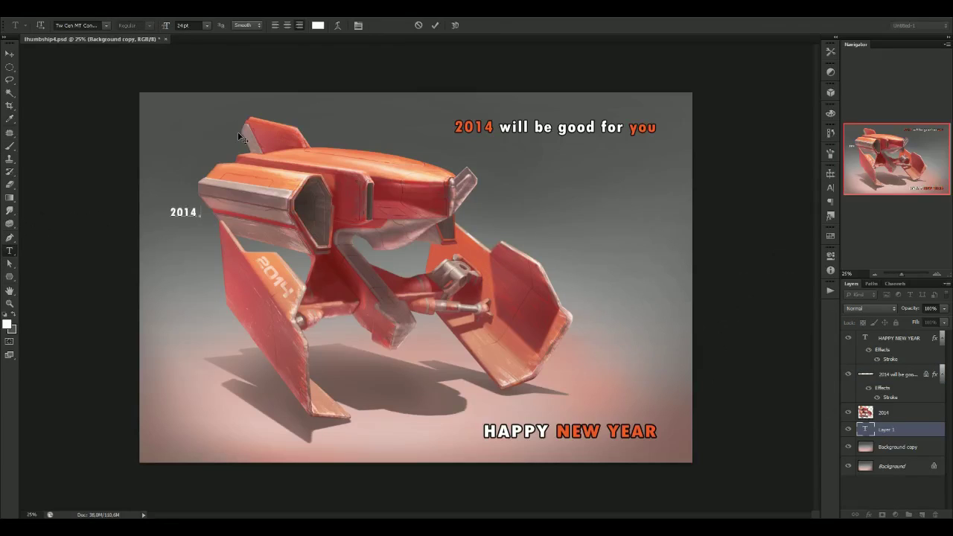
Enlarge the new 2014 text across the canvas behind the ship, lower its opacity to 21%, and compare the card with and without it
key("ctrl+Return")
key("ctrl+t")
left_click_drag(216, 260, 722, 274)
key("Return")
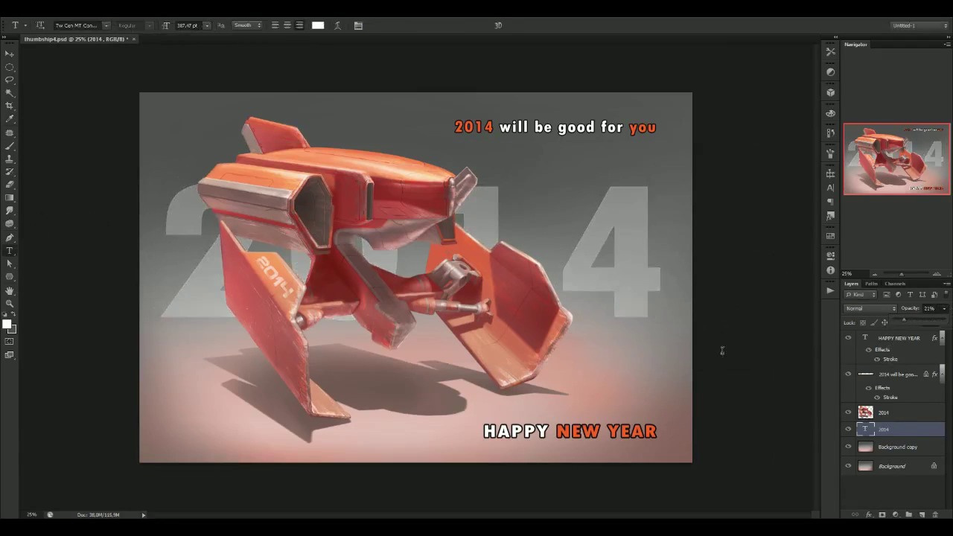
left_click(849, 429)
left_click(848, 430)
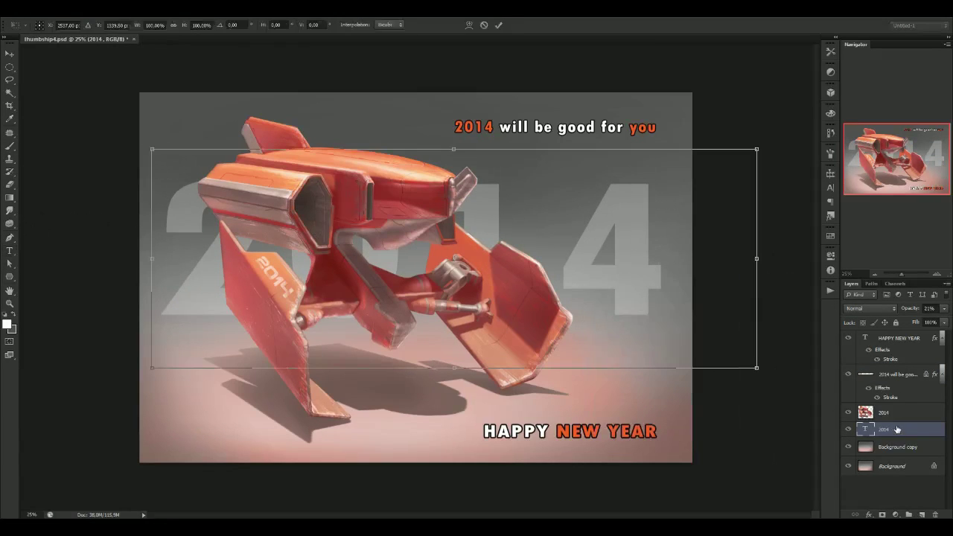
Resize the background 2014 text to 440.1 pt and raise it slightly behind the ship
left_click(831, 187)
left_click_drag(720, 192, 759, 193)
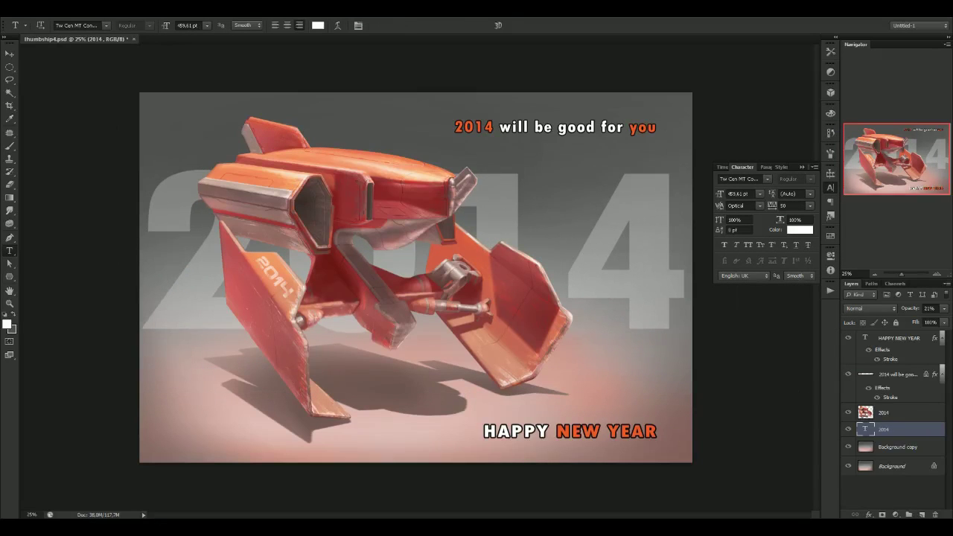
left_click_drag(758, 409, 720, 418)
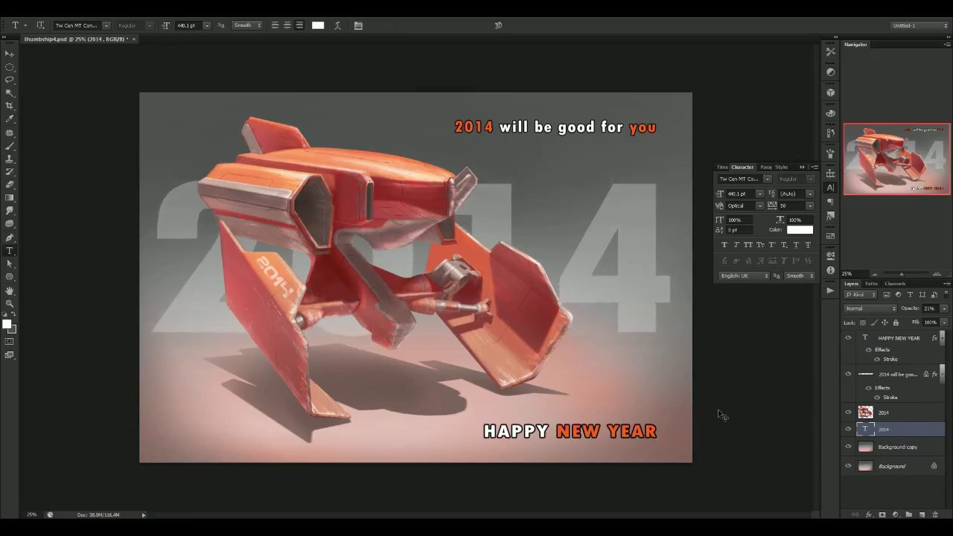
key("ctrl+z")
key("ctrl+z")
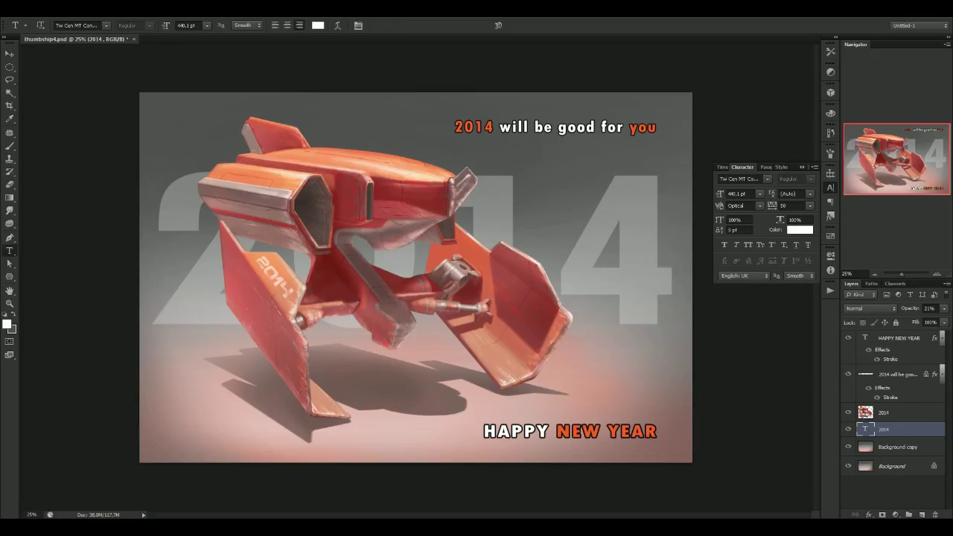
Compare the card with and without the background 2014, and nudge that text slightly down and right
left_click(848, 429)
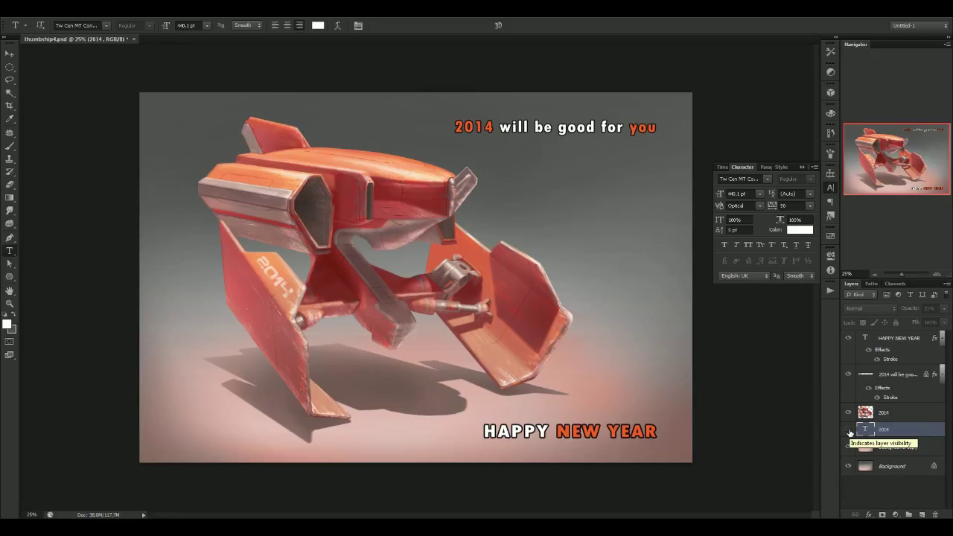
left_click(849, 429)
left_click_drag(703, 370, 706, 361)
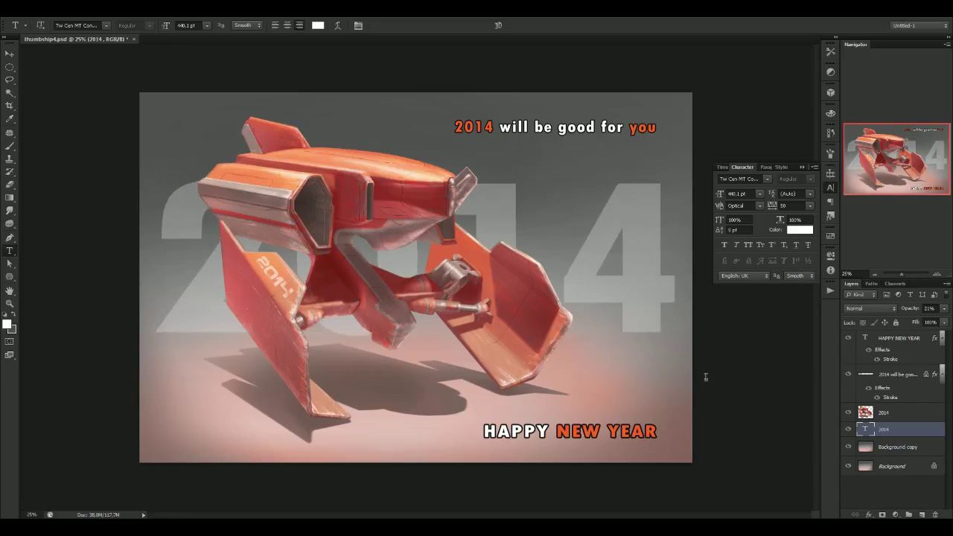
Rasterize the background 2014 and distort it into perspective, stretching the 2 taller and tapering toward the 4
key("ctrl+t")
right_click(564, 187)
left_click(596, 258)
left_click_drag(784, 265, 658, 230)
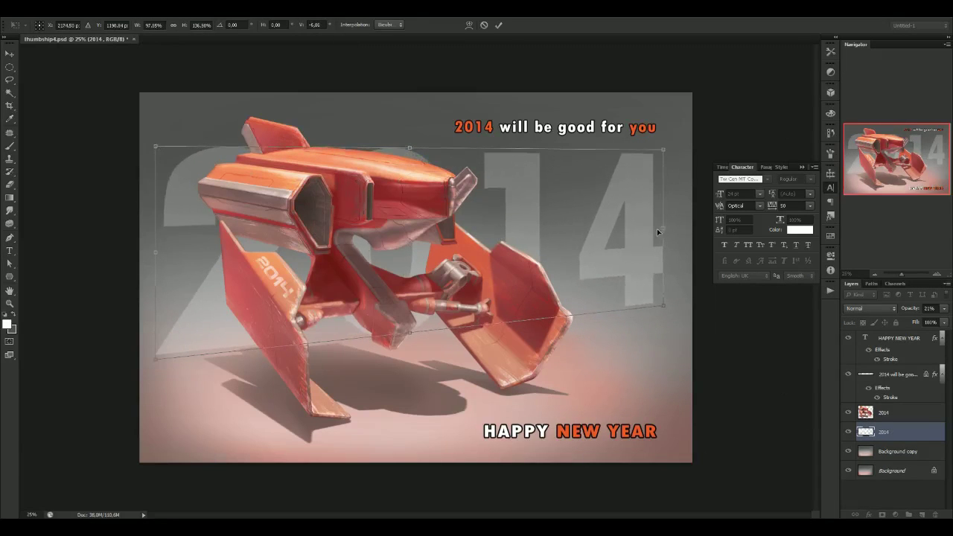
key("Return")
key("t")
key("ctrl+alt+shift+h")
key("ctrl+alt+shift+h")
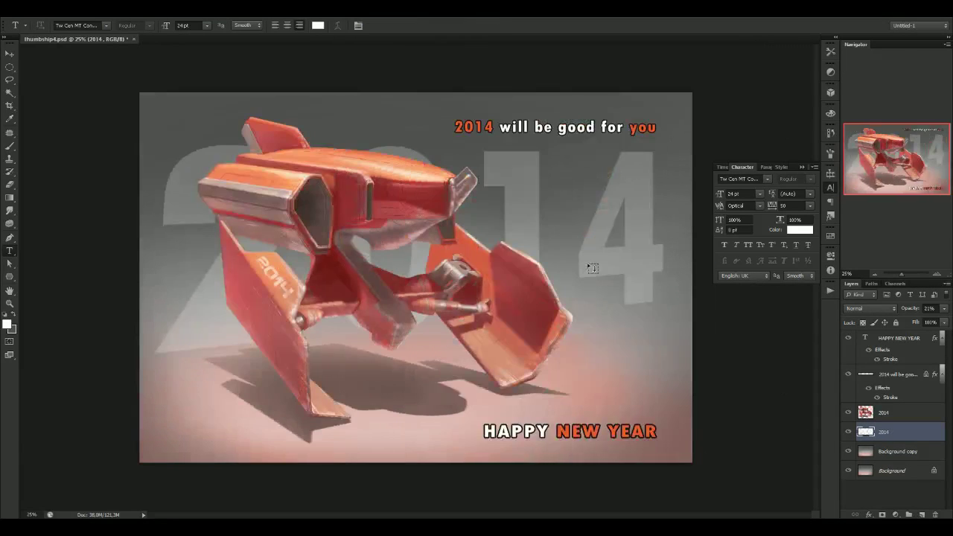
Shrink the distorted background 2014 slightly and compare the card with and without it
key("ctrl+z")
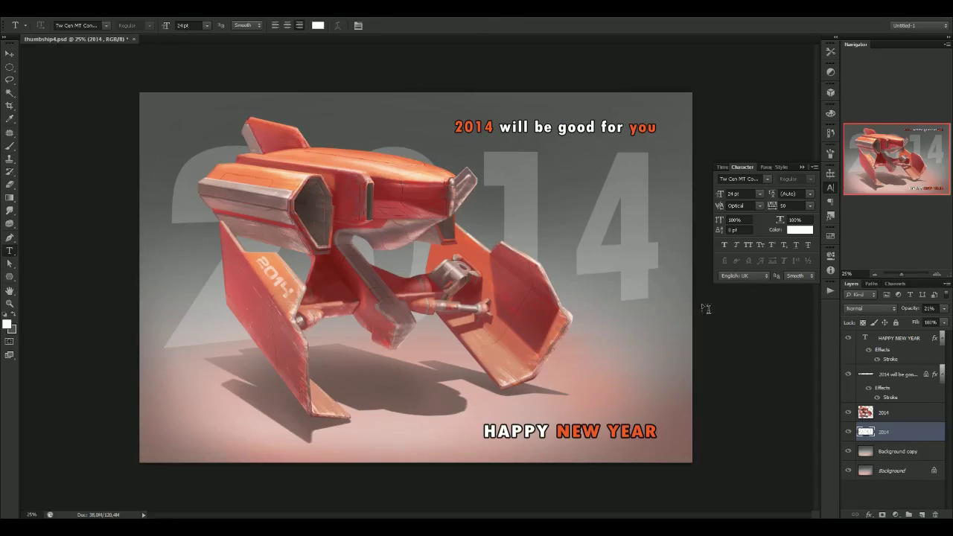
key("ctrl+z")
key("ctrl+z")
key("ctrl+z")
left_click(849, 432)
left_click(849, 432)
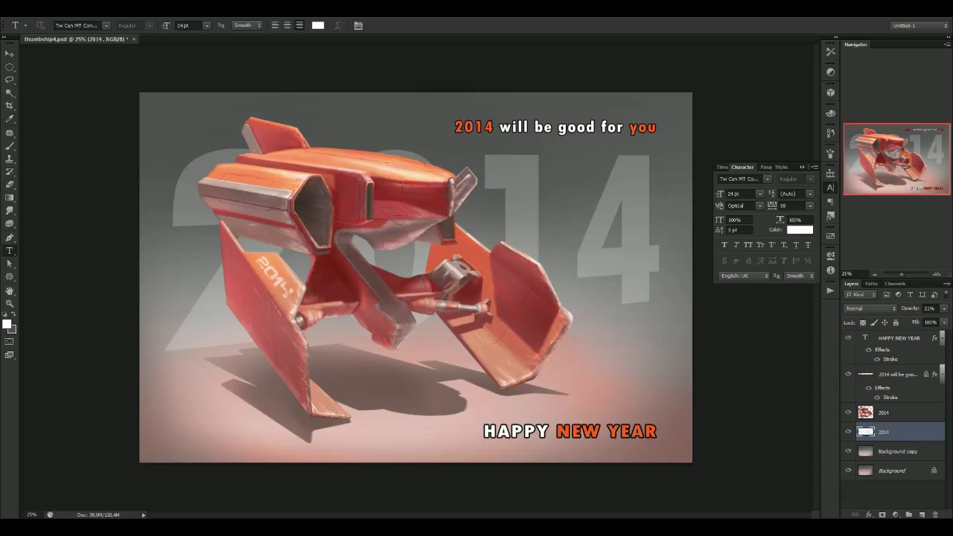
Reposition the background 2014 behind the ship, and shift it together with the ship slightly down
key("ctrl+z")
key("ctrl+z")
key("ctrl+z")
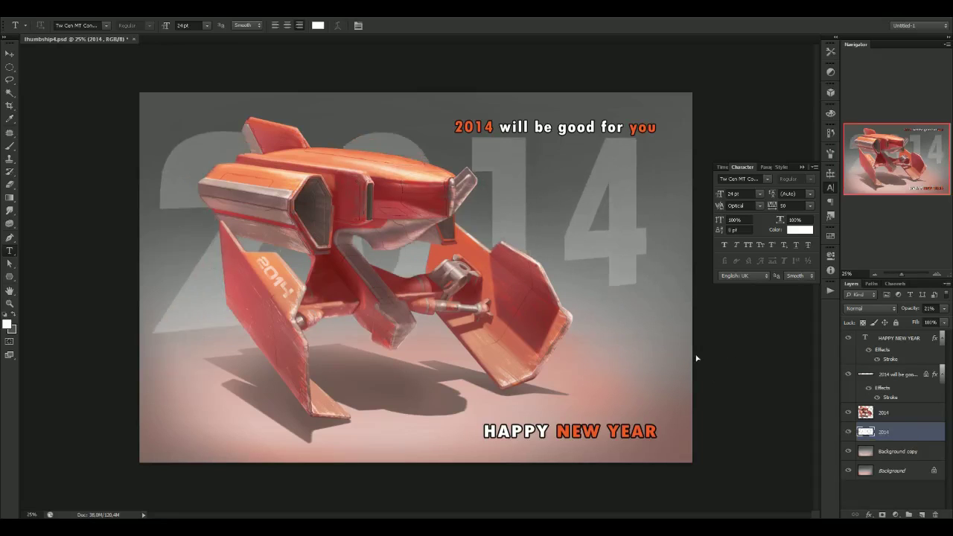
key("ctrl+alt+z")
key("ctrl+alt+z")
key("ctrl+alt+z")
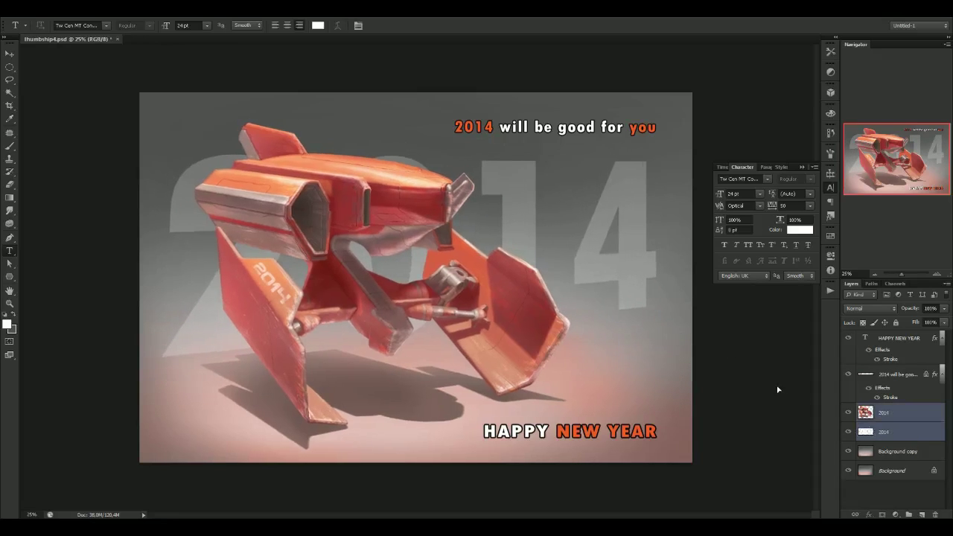
Fine-tune the joint position of ship and background 2014, and lower the "2014 will be good for you" line slightly
key("ctrl+alt+z")
key("ctrl+alt+z")
key("ctrl+alt+z")
key("ctrl+alt+z")
key("ctrl+alt+z")
key("ctrl+alt+z")
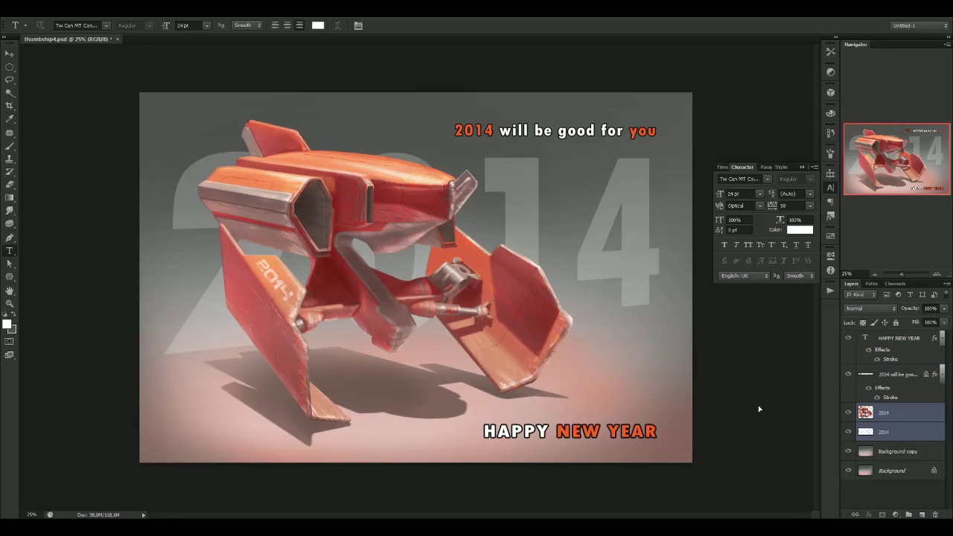
key("ctrl+alt+z")
key("ctrl+alt+z")
key("ctrl+alt+z")
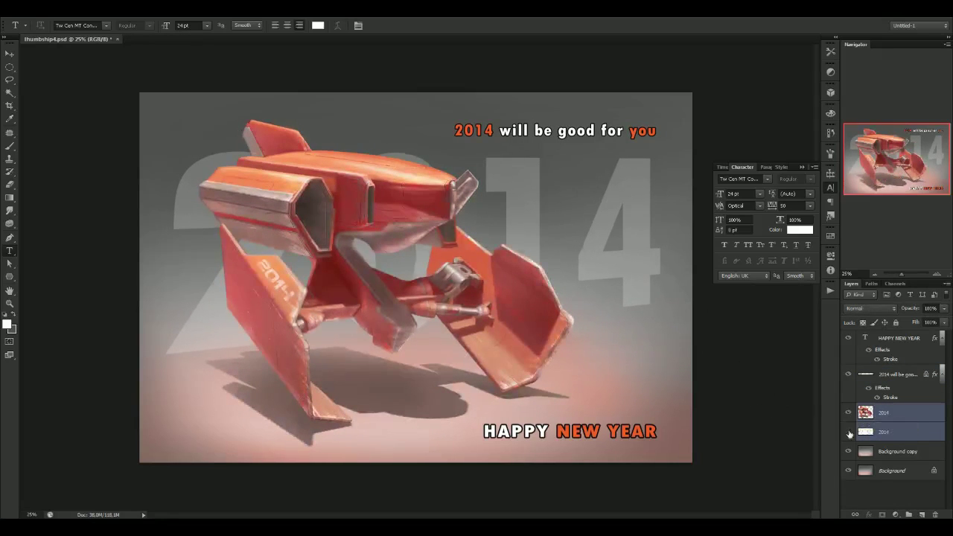
Scale the HAPPY NEW YEAR text up to about 113%
key("ctrl+alt+z")
key("ctrl+alt+z")
key("ctrl+alt+z")
key("ctrl+alt+z")
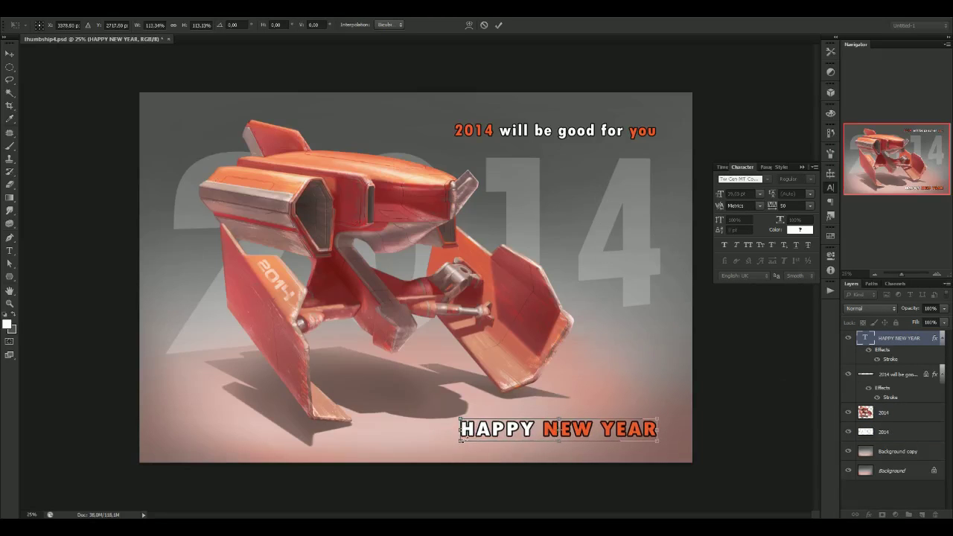
key("Return")
Place vertical guides at both ends of the upper text line, align HAPPY NEW YEAR to them, and hide the guides and rulers
key("ctrl+r")
left_click_drag(25, 201, 457, 198)
left_click_drag(25, 224, 660, 223)
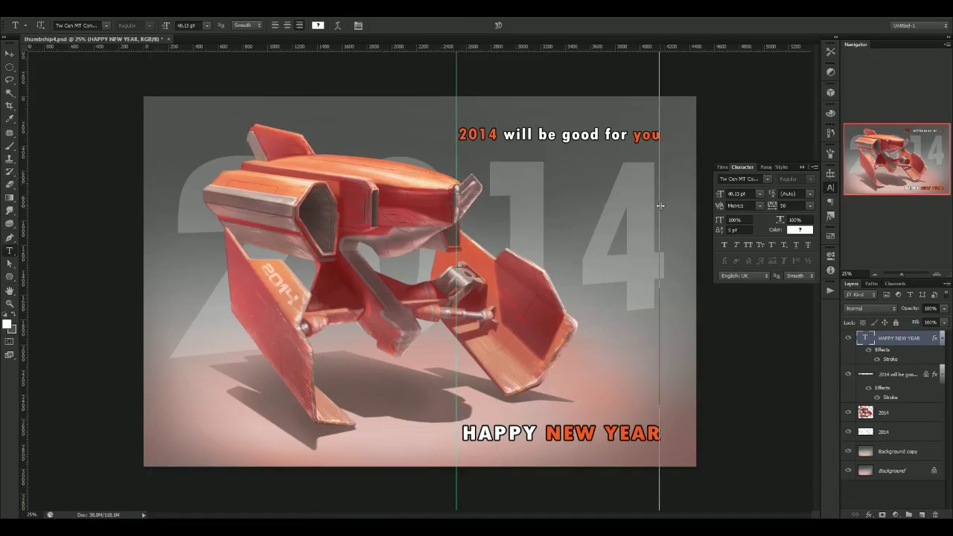
key("ctrl+r")
key("ctrl+h")
Add the artist's website address in white in the card's lower-left corner and browse fonts for it
left_click(157, 448)
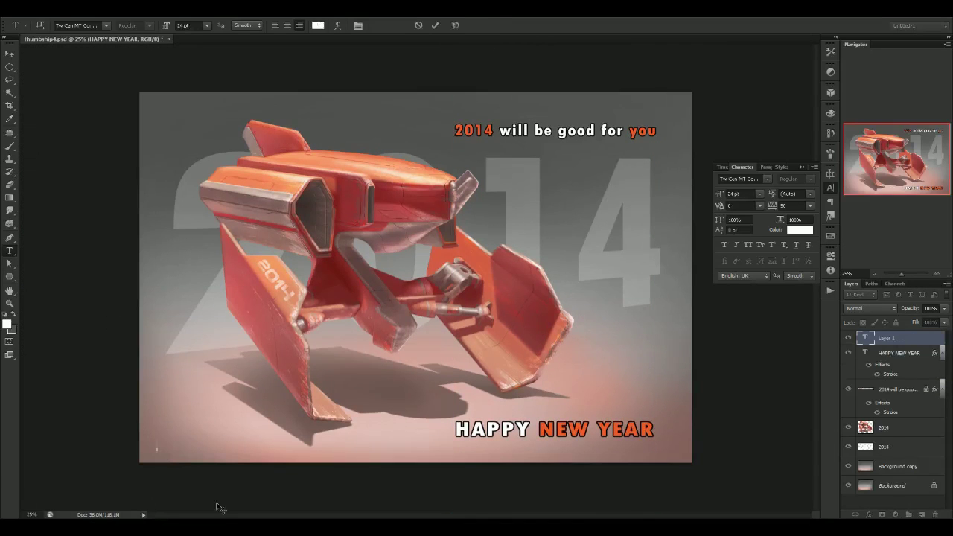
type("www.website.com")
key("ctrl+shift+l")
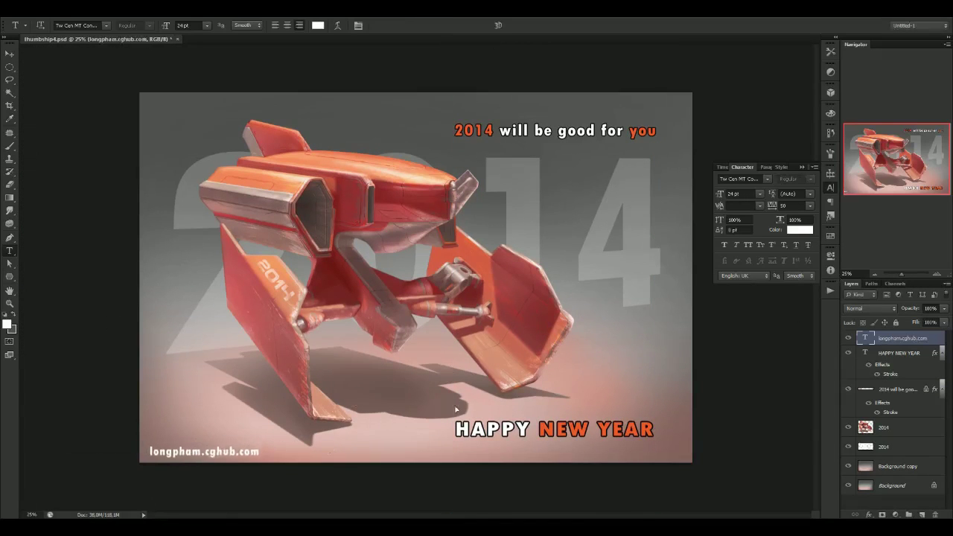
key("ctrl+Return")
left_click(105, 25)
left_click_drag(221, 245, 221, 164)
Open CGHUB.psd from the Utilities folder
key("ctrl+o")
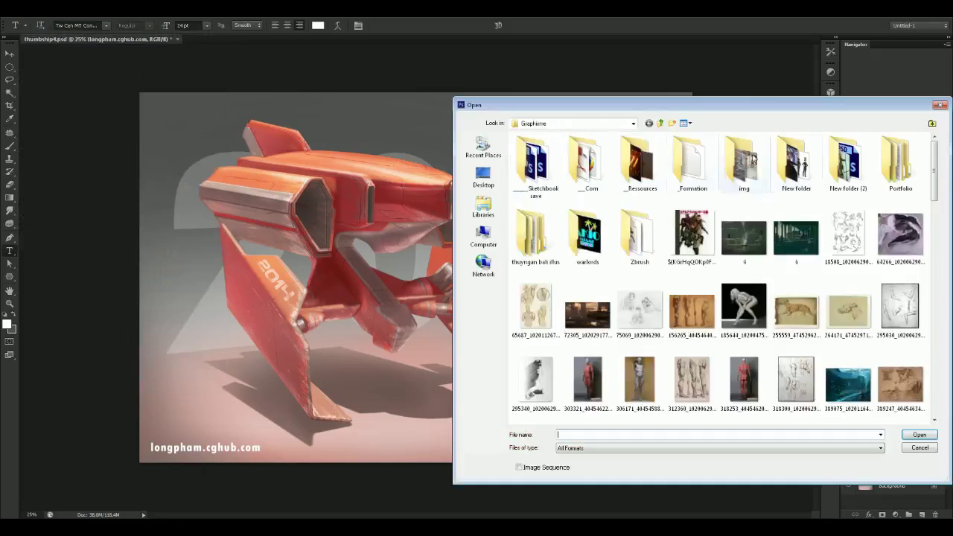
left_click(660, 117)
left_click_drag(756, 95, 589, 92)
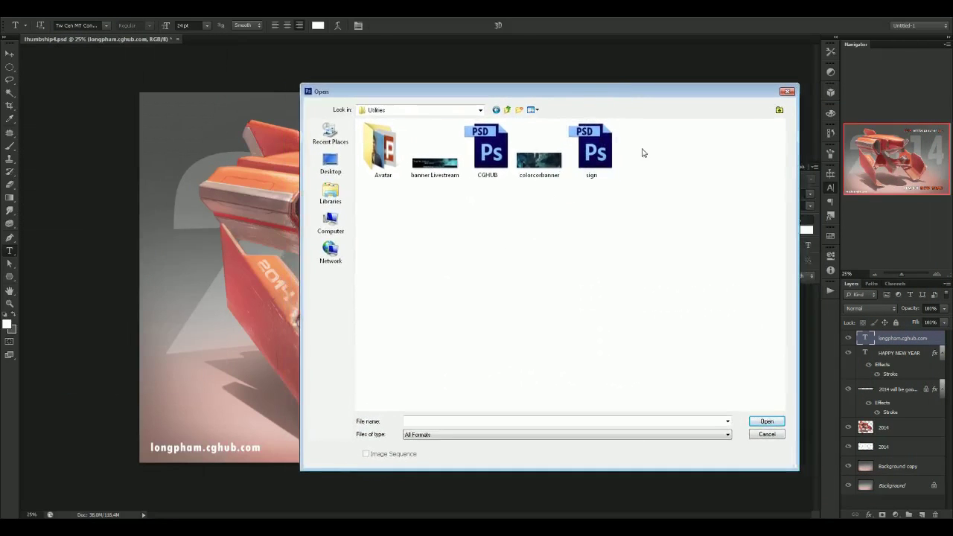
double_click(475, 149)
Restyle the website address in the Regenerate BRK font used in CGHUB.psd, and scale and place it in the lower-left corner
key("b")
left_click_drag(154, 55, 224, 449)
key("ctrl+plus")
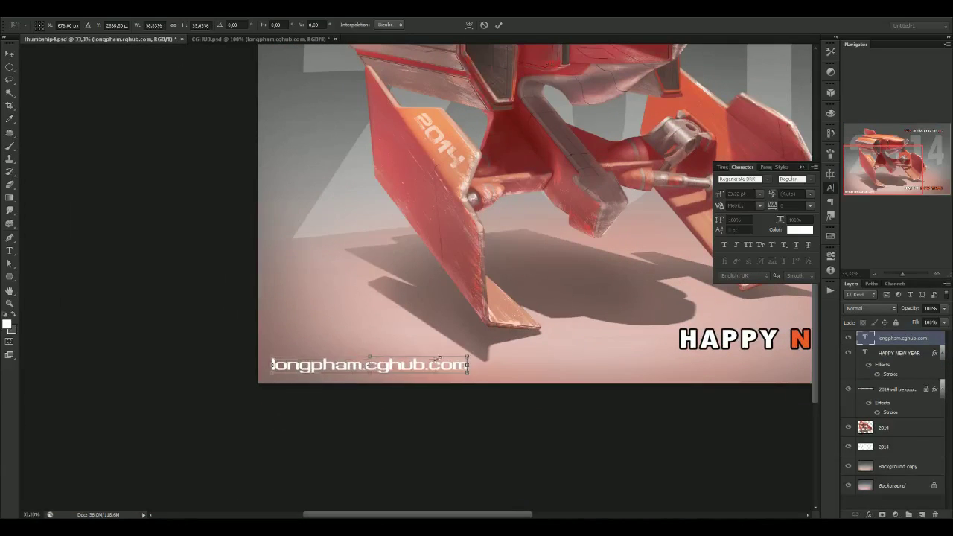
left_click_drag(444, 414, 484, 415)
Paint a white handwritten signature beside the website address on a new layer and scale it down slightly
key("ctrl+shift+alt+n")
left_click_drag(283, 365, 361, 324)
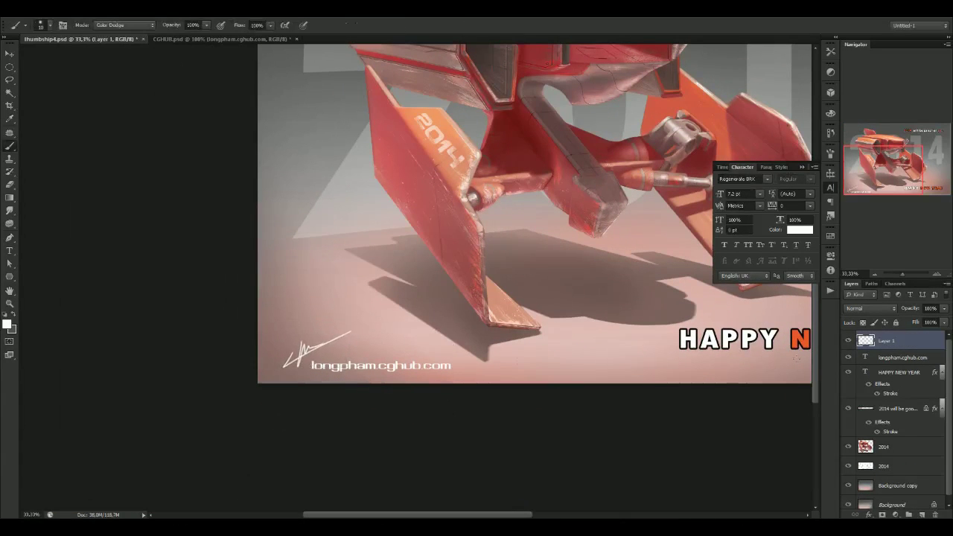
left_click(902, 357, "shift")
key("ctrl+minus")
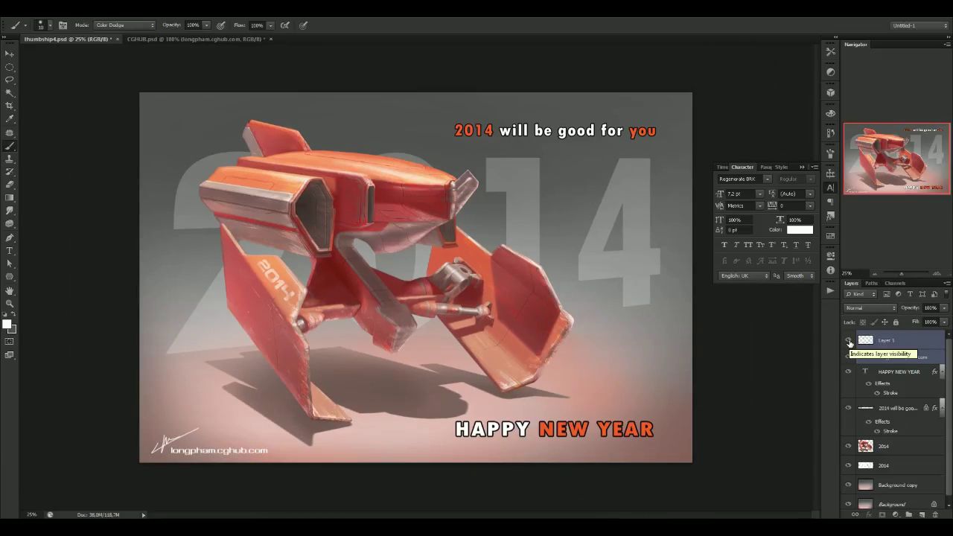
left_click(865, 341)
key("ctrl+t")
key("Return")
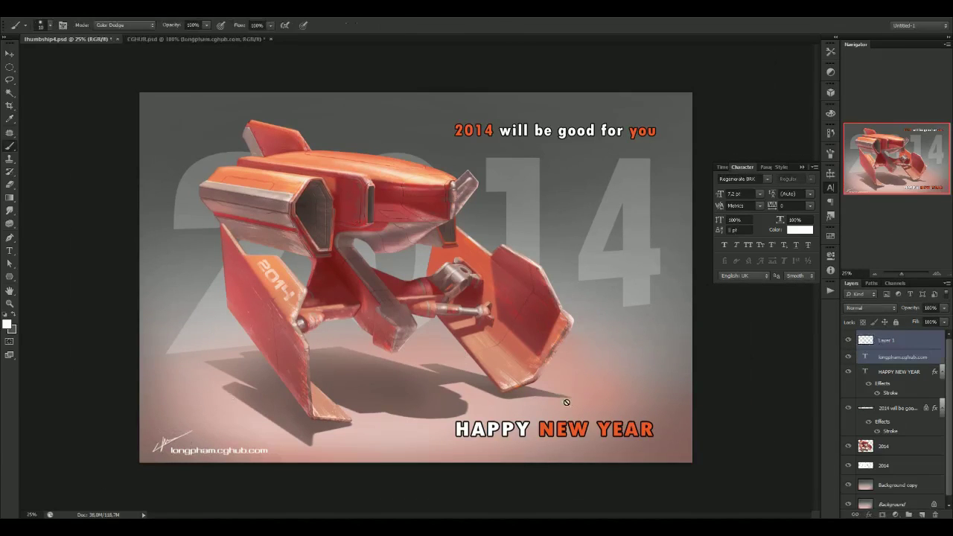
Adjust the size and placement of the website address beside the signature, and compare the card with and without it
key("alt+bracketleft")
key("b")
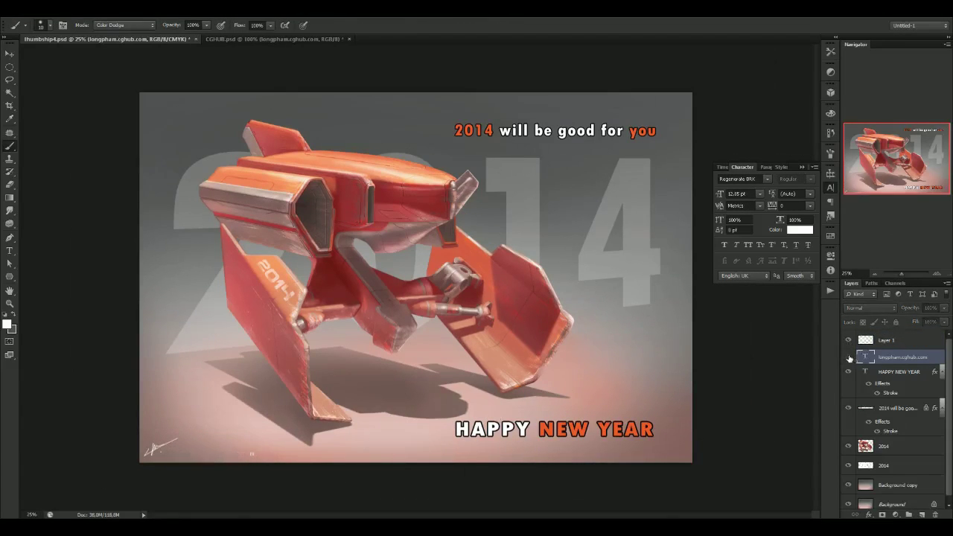
left_click(850, 359)
left_click(849, 360)
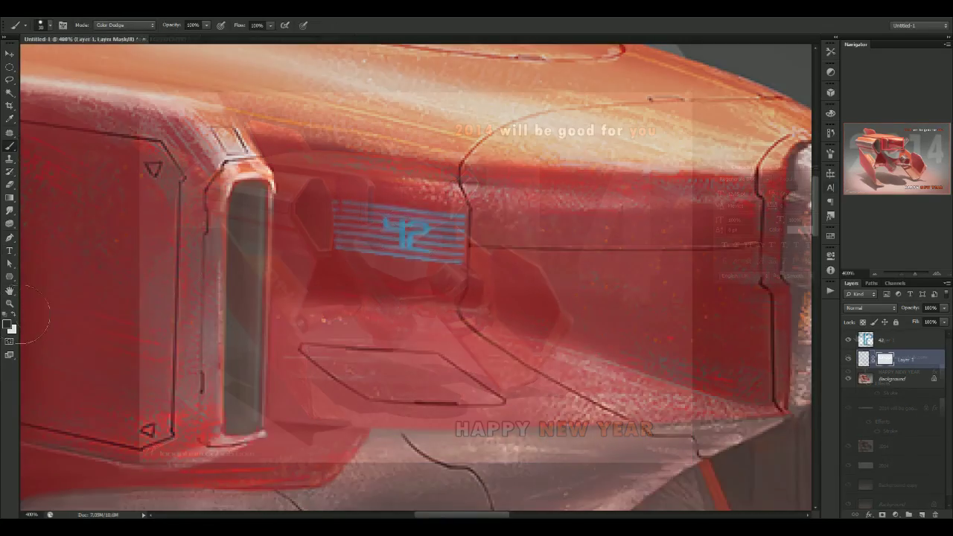
Transform the blue striped 42 decal on the side of the ship's red hull
key("ctrl+t")
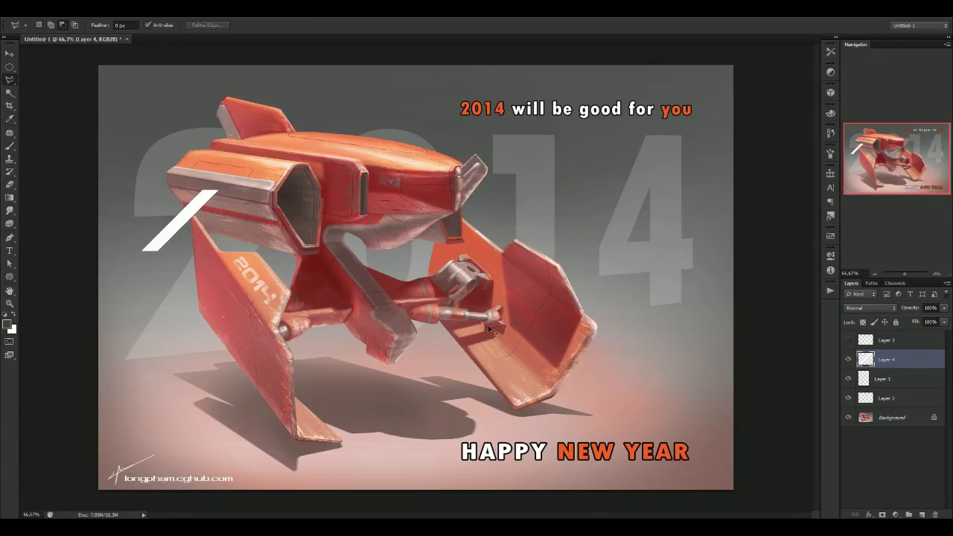
Duplicate the white diagonal stripe repeatedly to build a long, evenly spaced striped band across the ship
key("ctrl+j")
key("ctrl+plus")
key("ctrl+t")
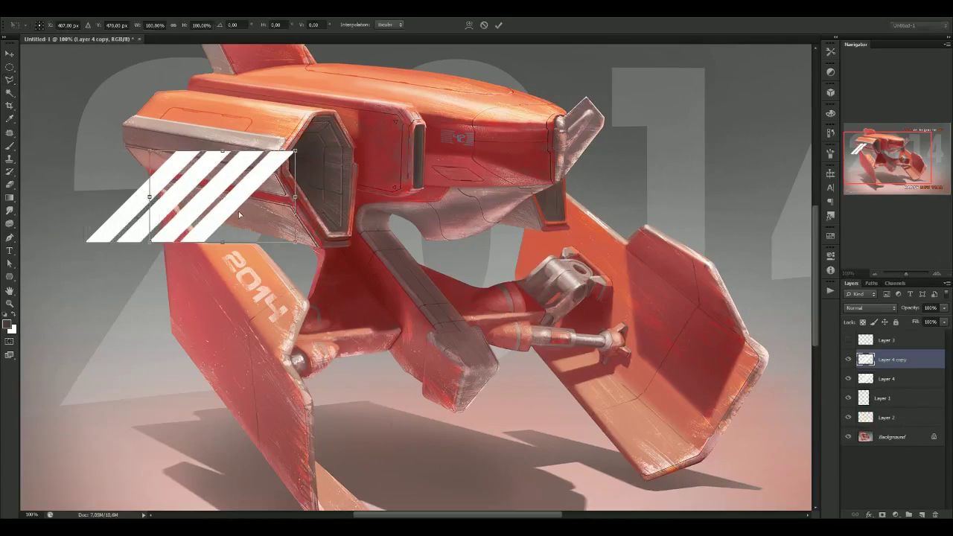
left_click_drag(239, 216, 359, 214)
left_click_drag(212, 201, 509, 199)
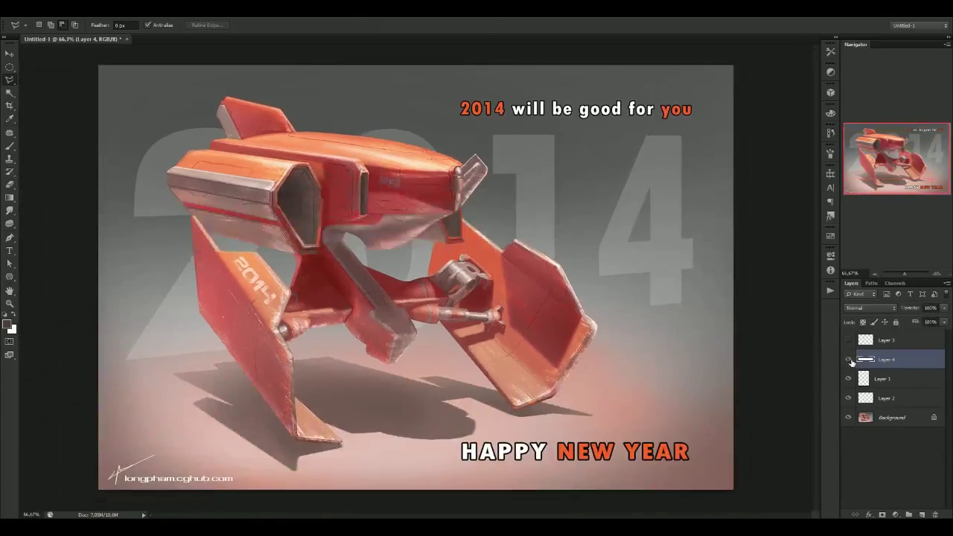
Compare the artwork with and without the white striped band
left_click(848, 359)
left_click(849, 359)
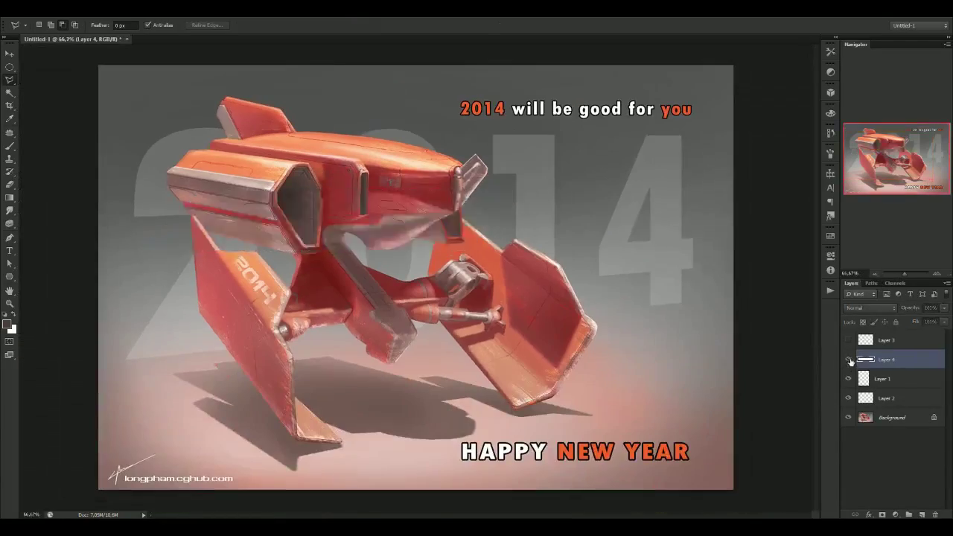
left_click(848, 360)
left_click(848, 360)
left_click(848, 359)
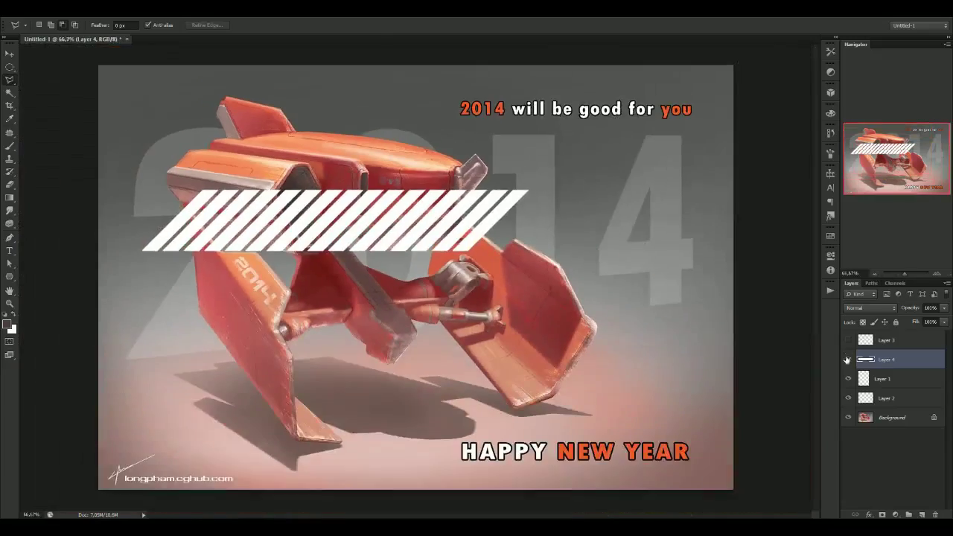
left_click(849, 360)
left_click(849, 360)
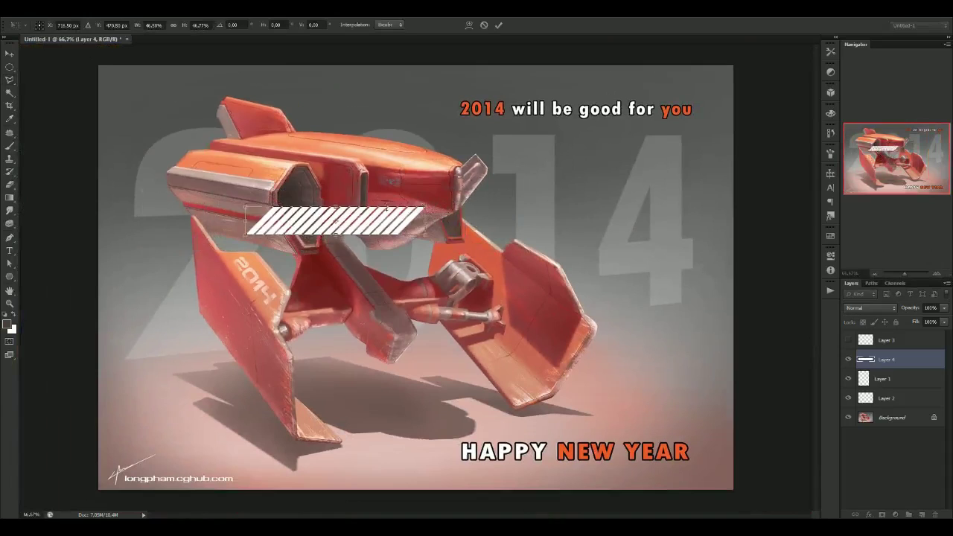
Distort the white striped band in perspective to lie along the upper orange panel of the ship's engine pod
key("ctrl+t")
right_click(282, 165)
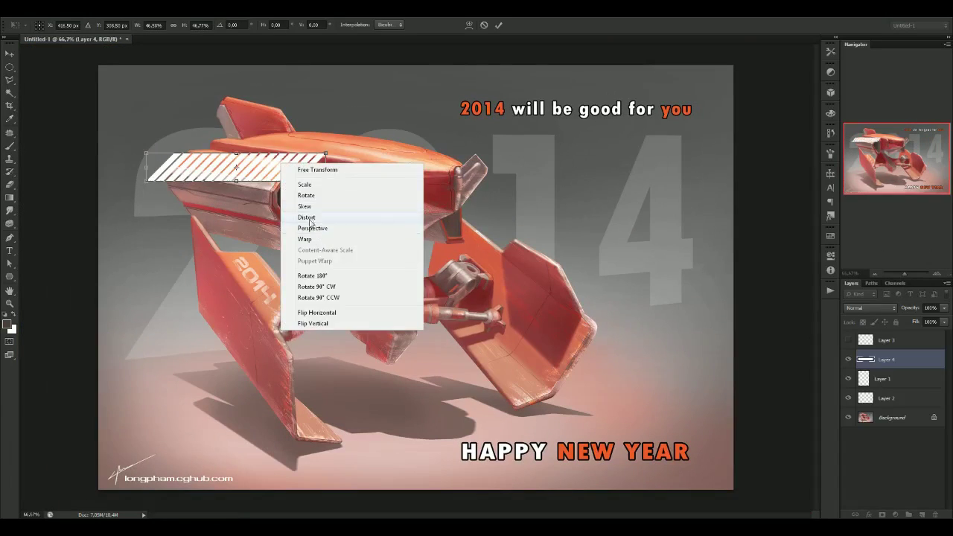
left_click(307, 217)
key("Return")
Erase the stripes beyond the panel's edges and in its middle, leaving a patch at each end, and set the layer opacity to 82%
key("e")
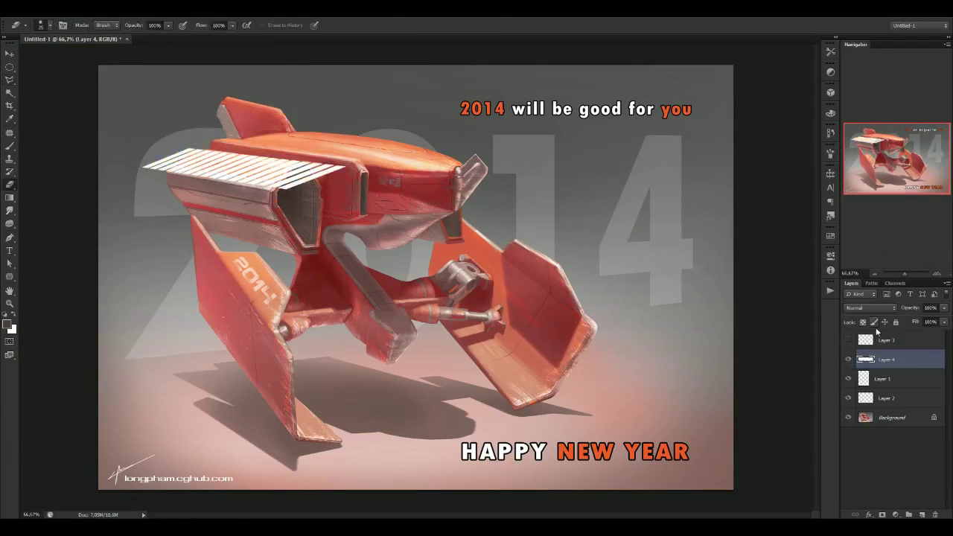
mouse_move(297, 166)
left_mouse_down()
mouse_move(287, 183)
mouse_move(331, 173)
mouse_move(167, 160)
mouse_move(297, 186)
mouse_move(291, 165)
mouse_move(332, 173)
left_mouse_up()
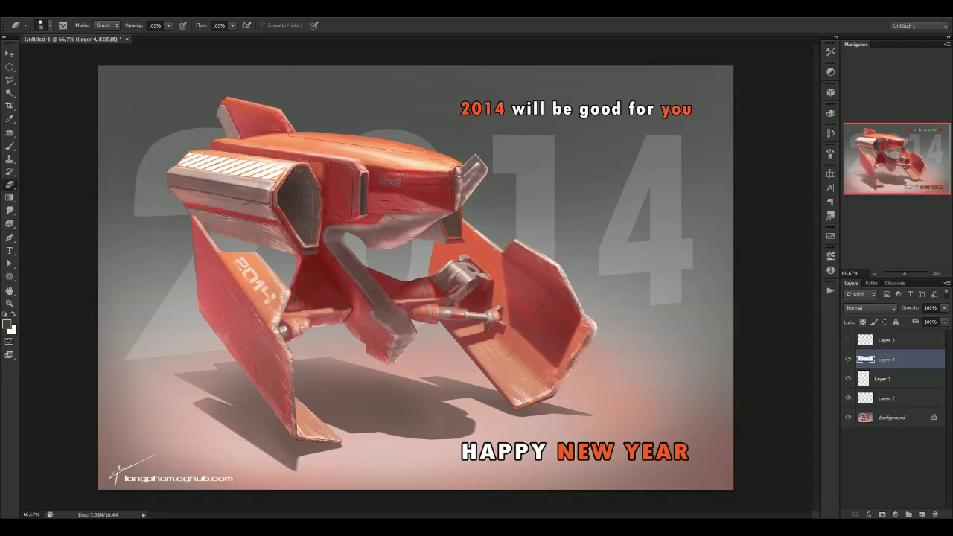
left_click_drag(944, 308, 931, 320)
mouse_move(261, 161)
left_mouse_down()
mouse_move(198, 167)
mouse_move(237, 182)
left_mouse_up()
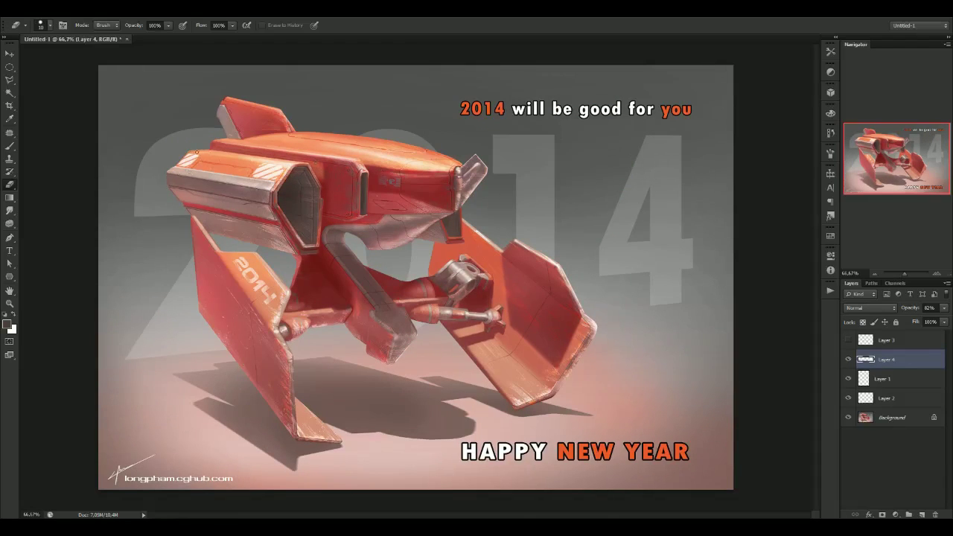
Set the striped decal layer's opacity to 50% while checking the composition mirrored, and restore the original orientation
key("ctrl+u")
key("Escape")
key("ctrl+shift+h")
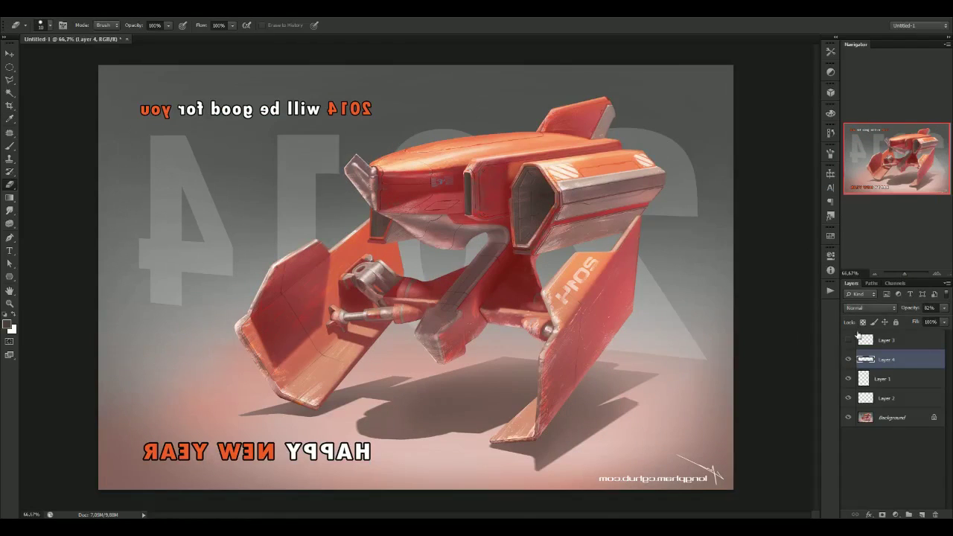
left_click_drag(943, 307, 928, 321)
key("ctrl+shift+h")
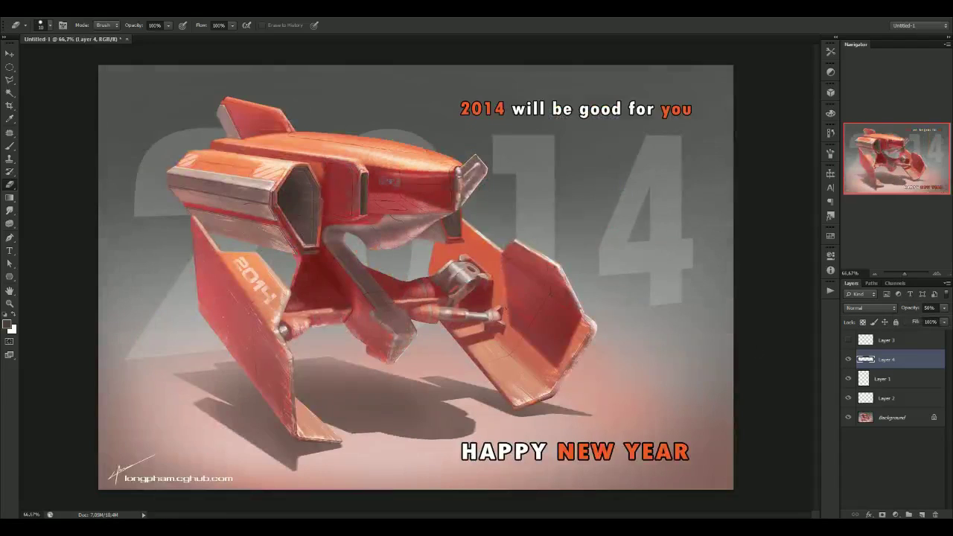
Add two small white triangle markings on the engine pod's upper orange panel, between the striped patches
scroll(179, 160, "up", 2)
key("b")
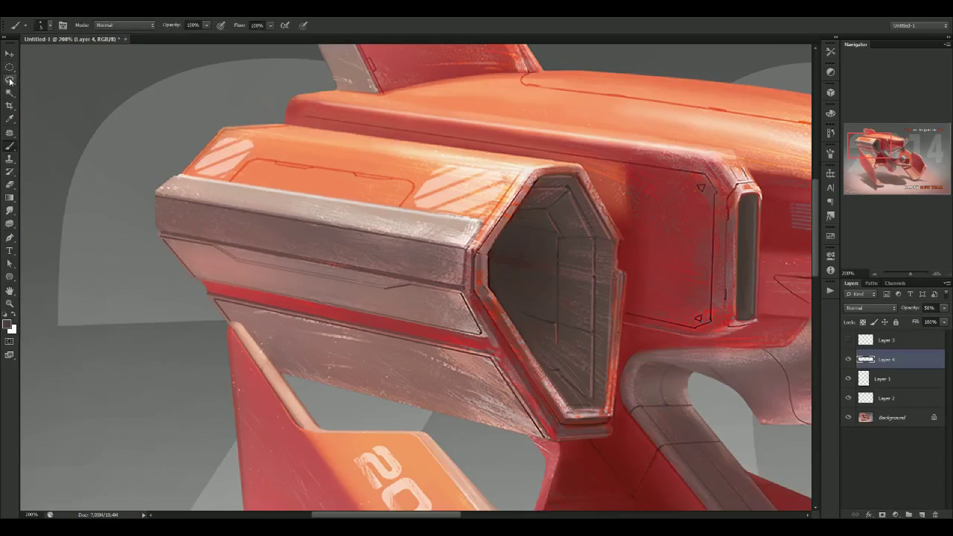
left_click(10, 81)
left_click(291, 150)
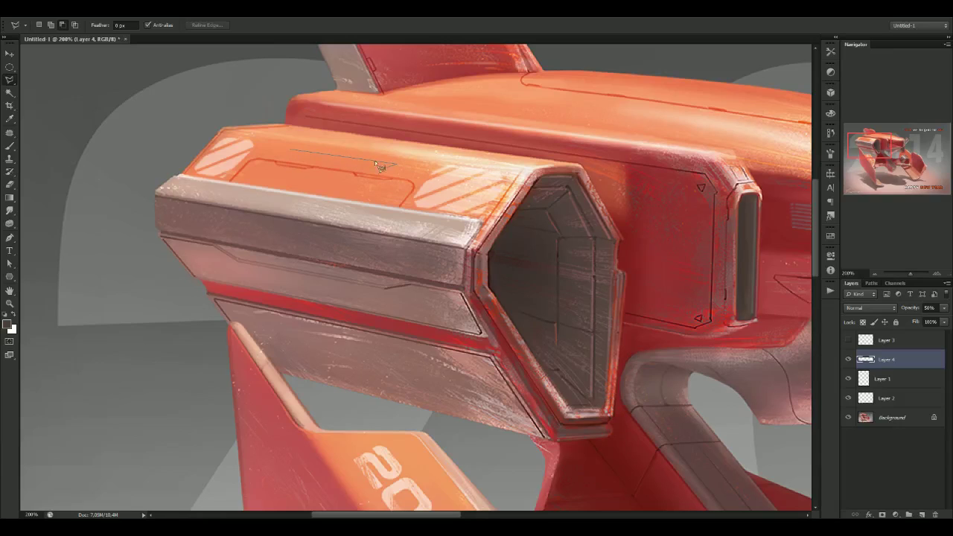
key("b")
key("x")
scroll(383, 164, "down", 2)
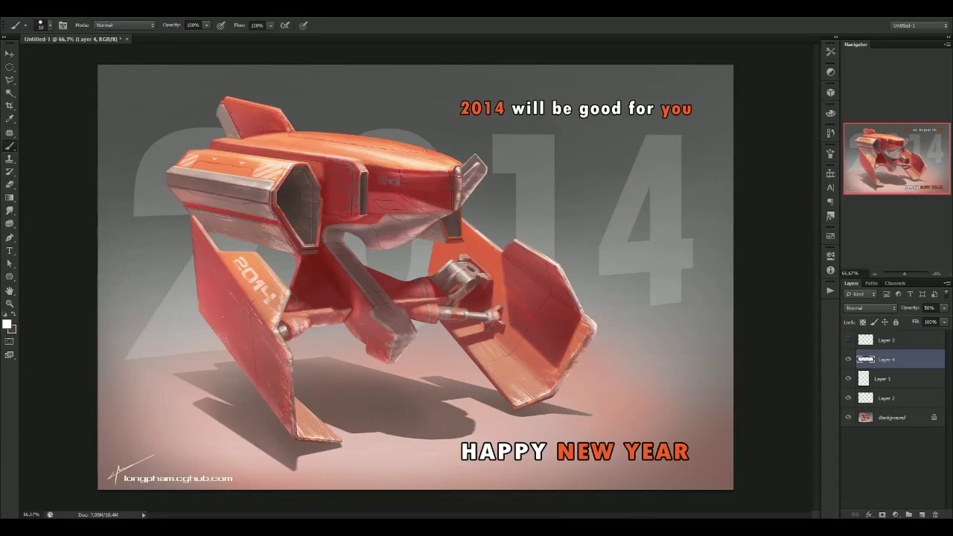
scroll(255, 88, "up", 2)
key("l")
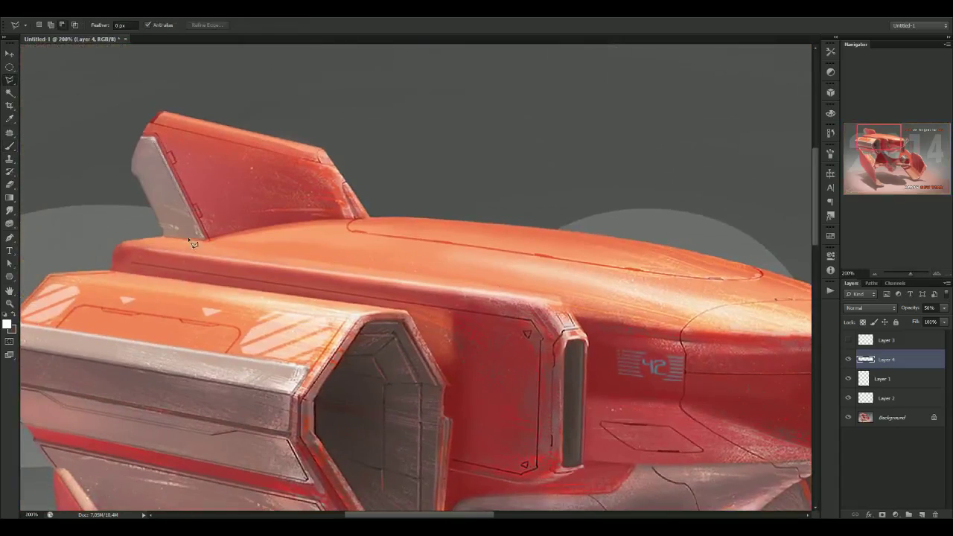
key("b")
scroll(372, 170, "down", 5)
scroll(489, 276, "up", 5)
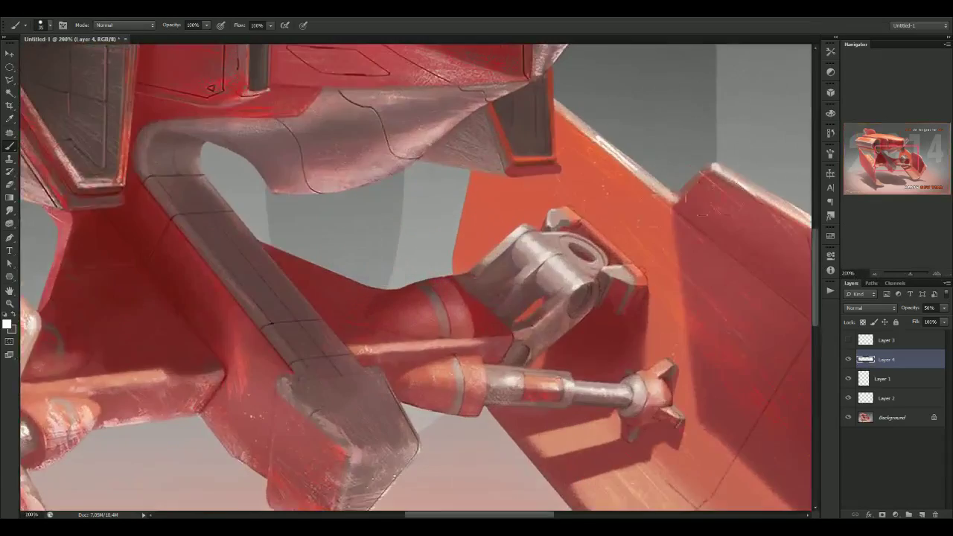
scroll(800, 252, "down", 2)
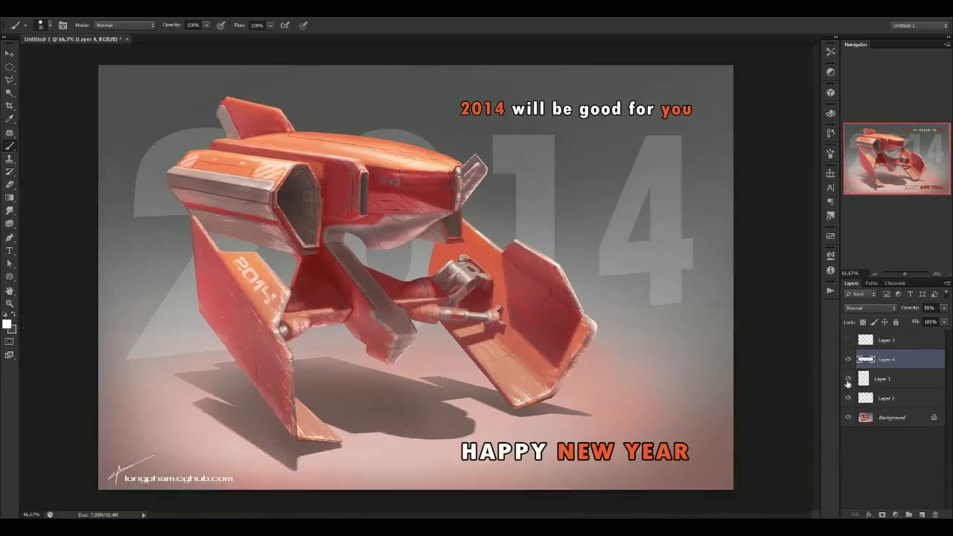